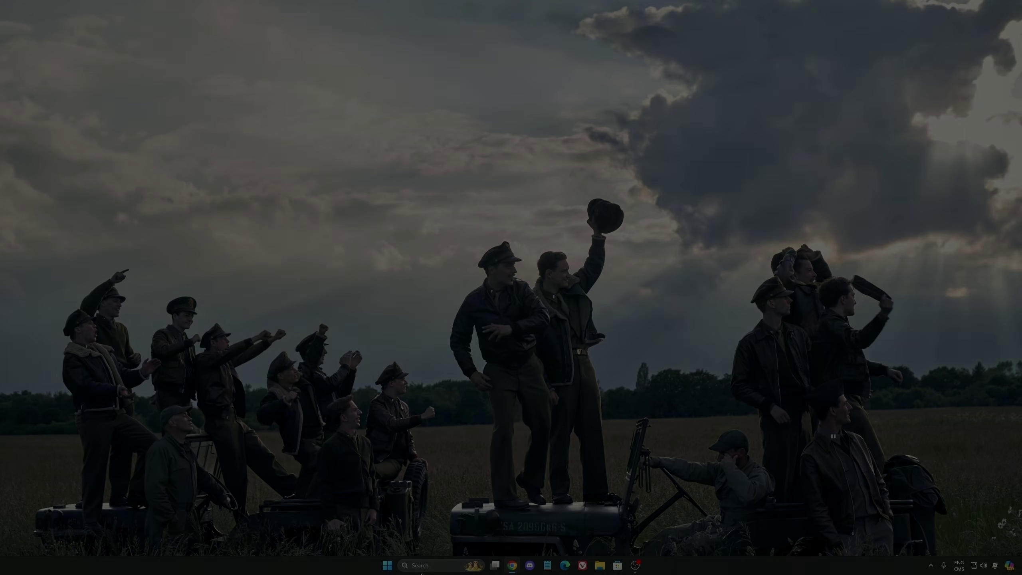
# - Open Windows Settings and view the Game Bar options in the Gaming section
pyautogui.click(426, 565)
pyautogui.write('settings')
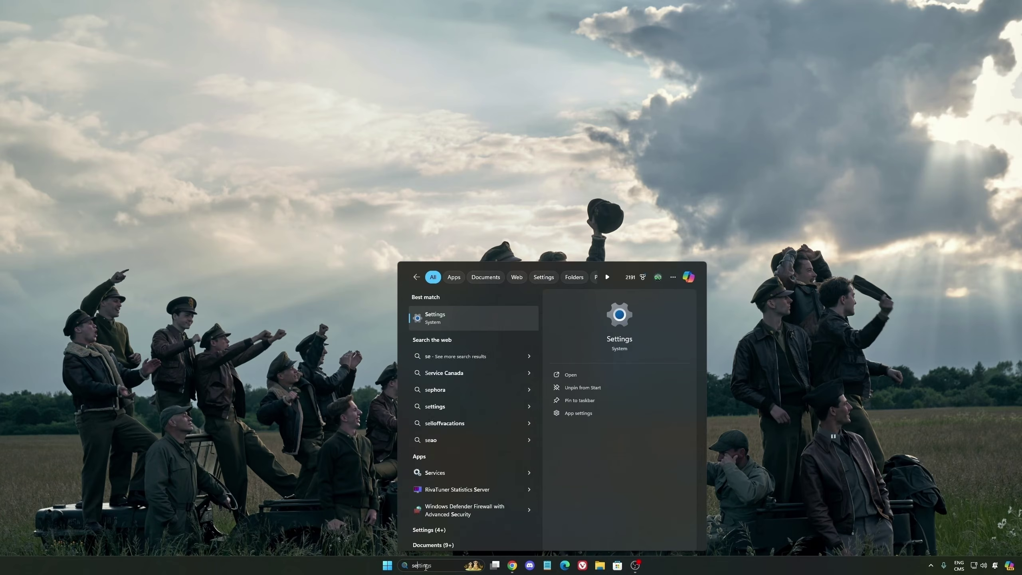
pyautogui.write('ti')
pyautogui.press('Return')
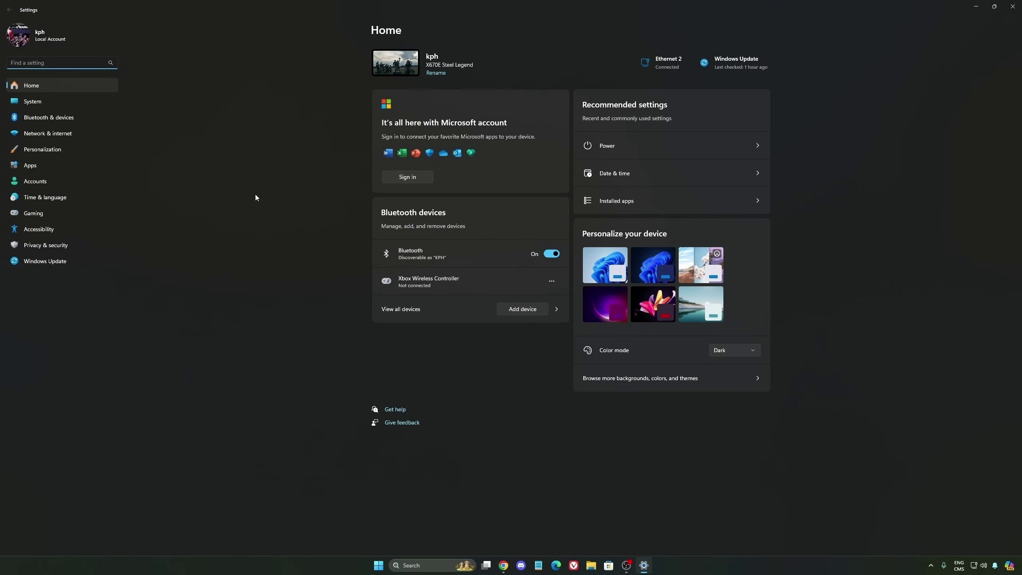
pyautogui.click(55, 213)
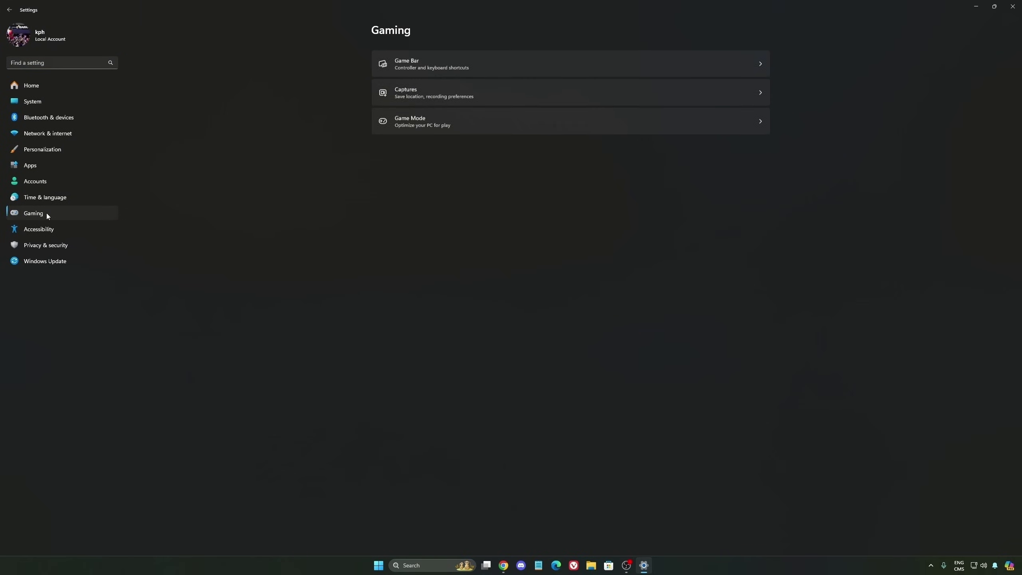
pyautogui.click(389, 68)
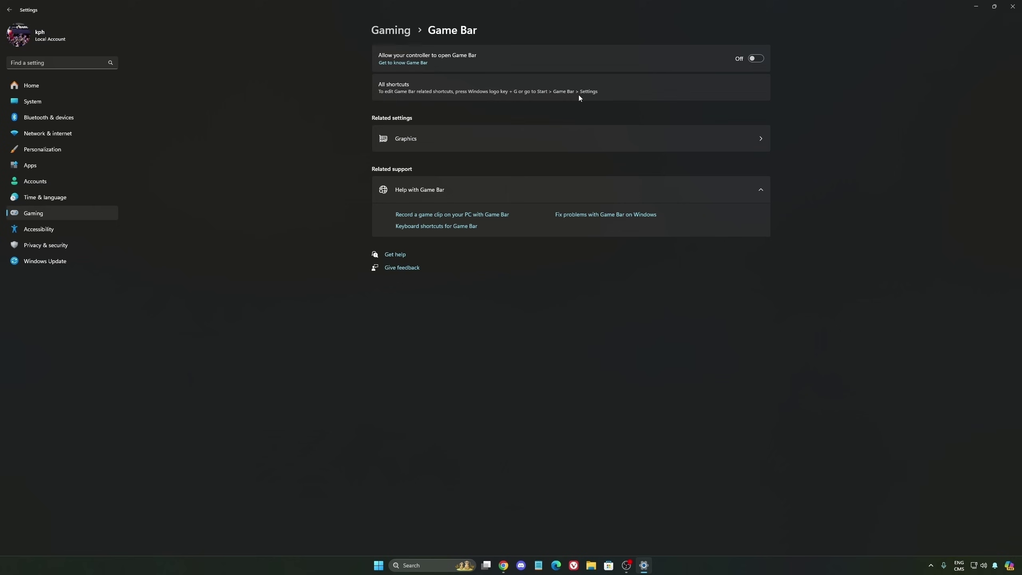
# - Open the default graphics settings to check GPU scheduling, windowed game optimizations and Auto HDR
pyautogui.click(477, 139)
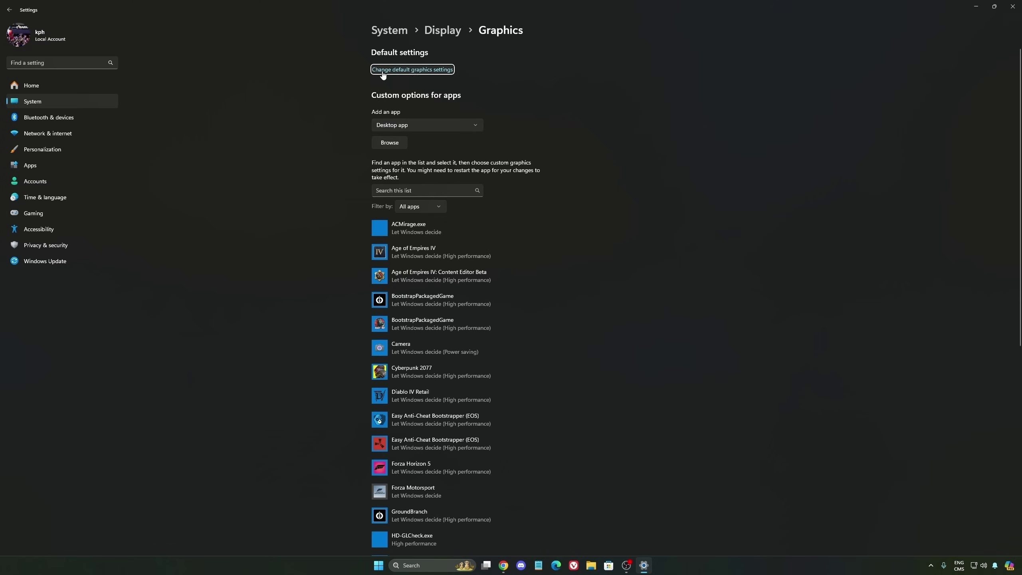
pyautogui.click(422, 73)
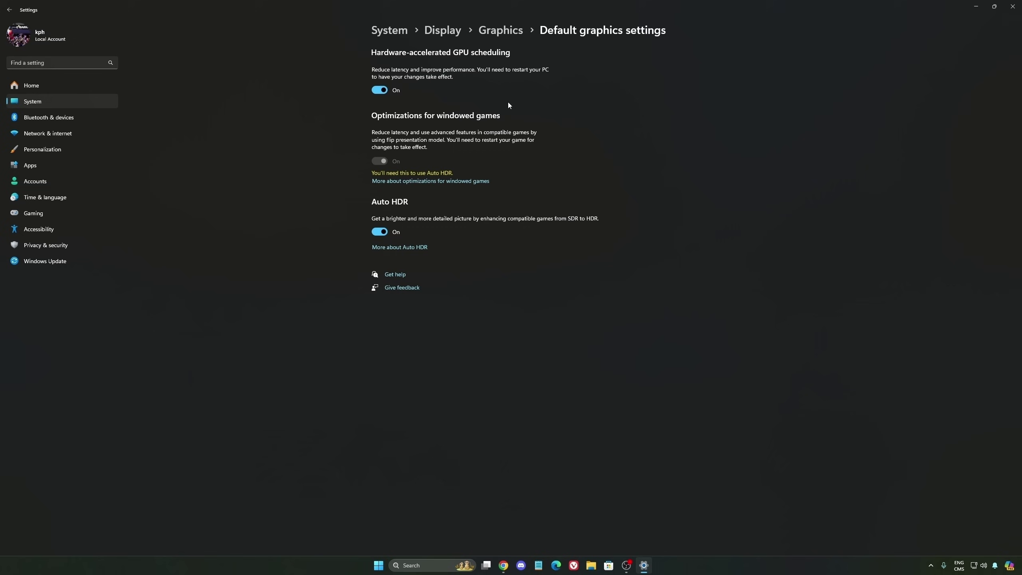
# - Review the gaming Captures recording preferences and the Game Mode setting
pyautogui.click(55, 217)
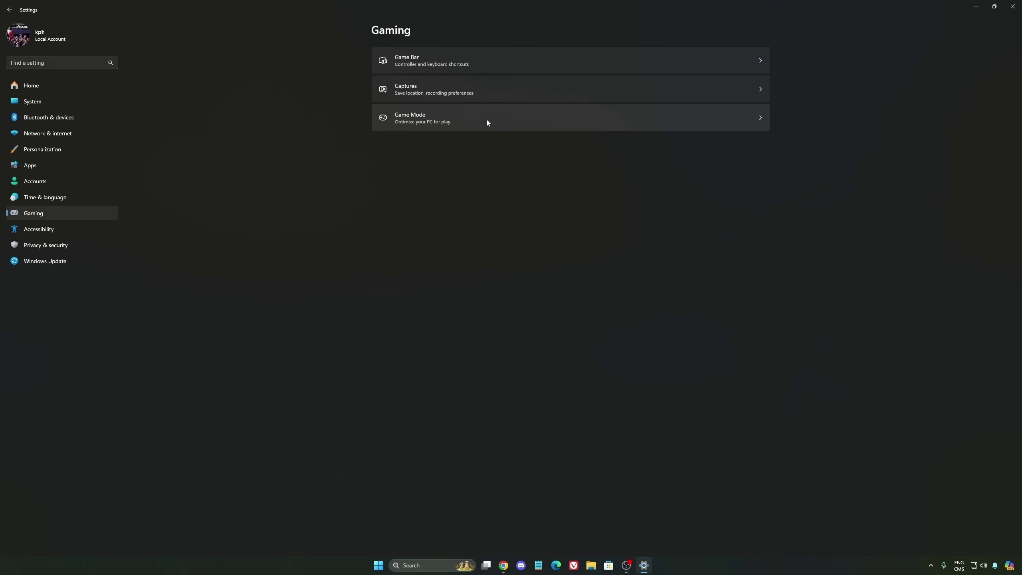
pyautogui.click(508, 97)
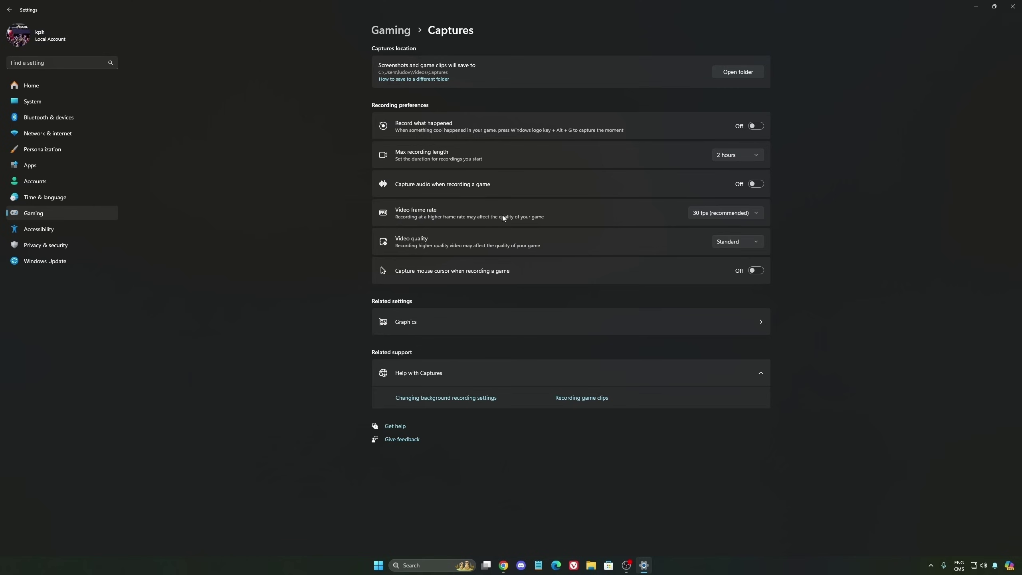
pyautogui.click(57, 216)
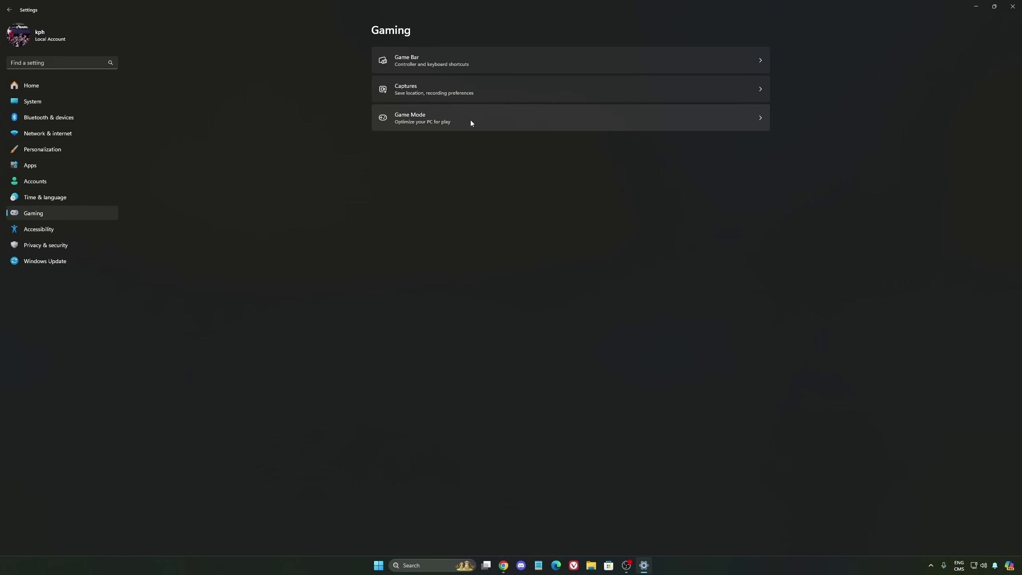
pyautogui.click(471, 118)
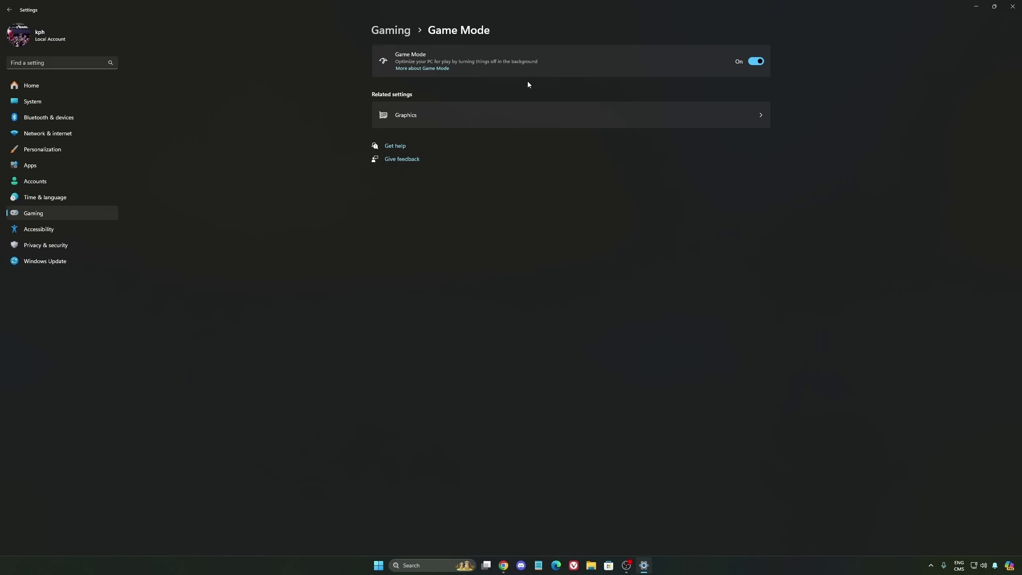
# - Set the system's power mode to Balanced in the Power settings
pyautogui.click(47, 101)
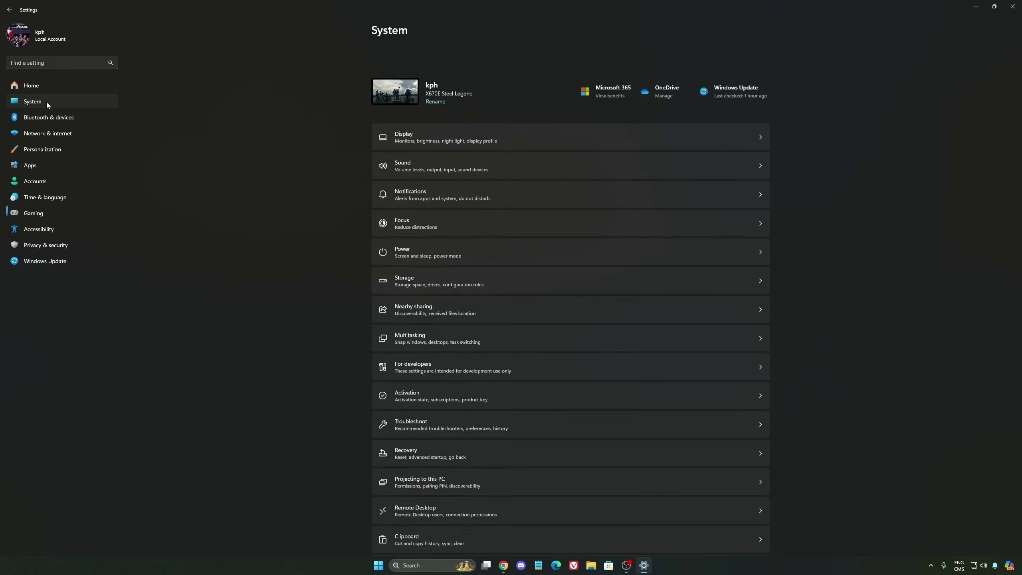
pyautogui.click(459, 229)
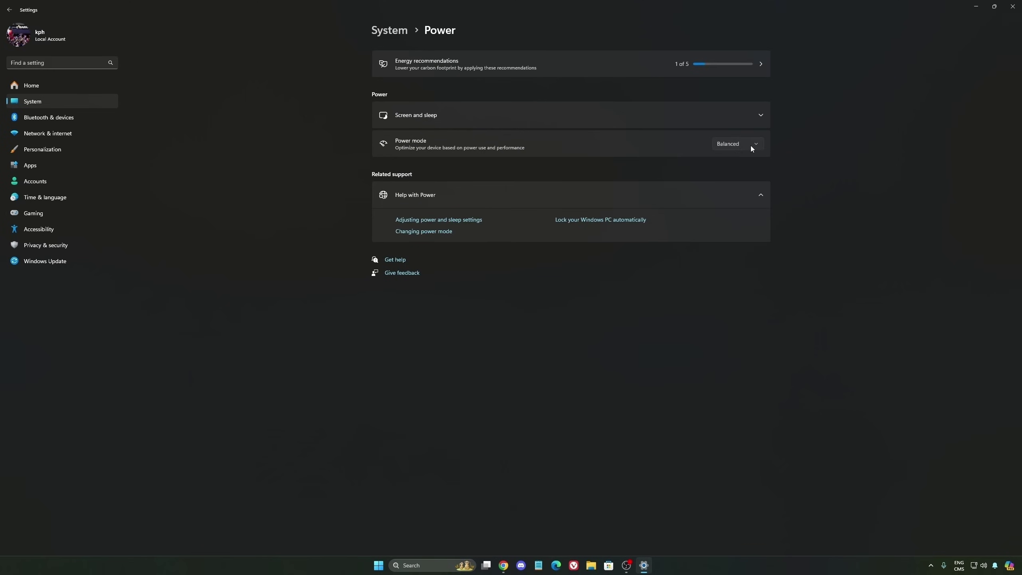
pyautogui.click(751, 145)
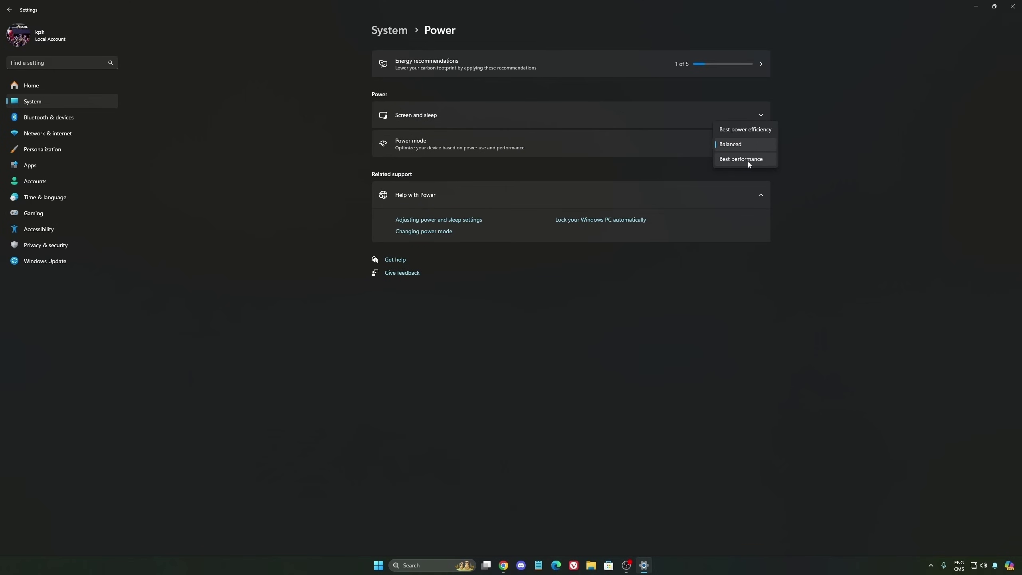
pyautogui.click(736, 143)
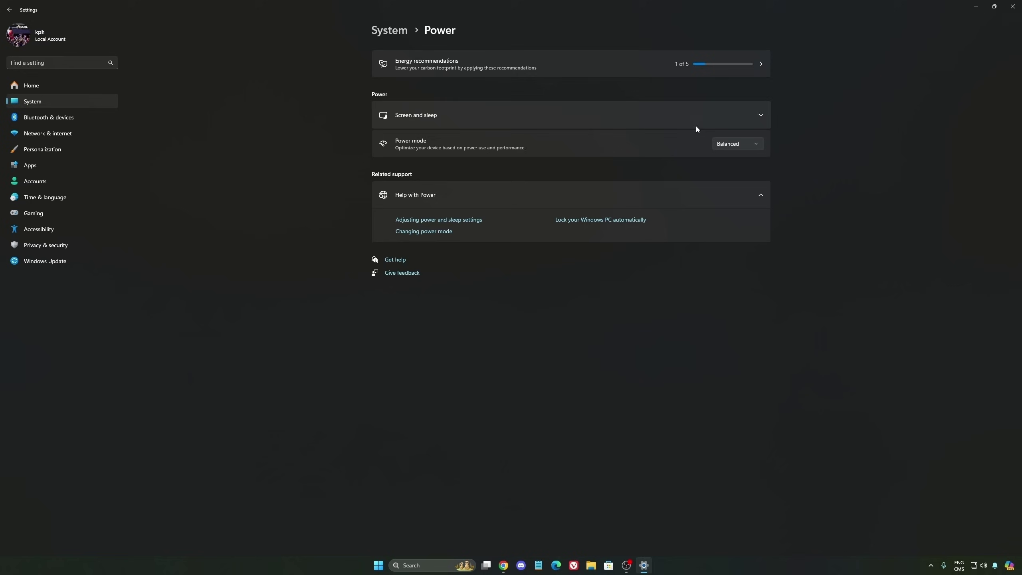
pyautogui.click(722, 146)
pyautogui.click(760, 143)
# - Return to the Settings home page and open Windows Update
pyautogui.click(56, 86)
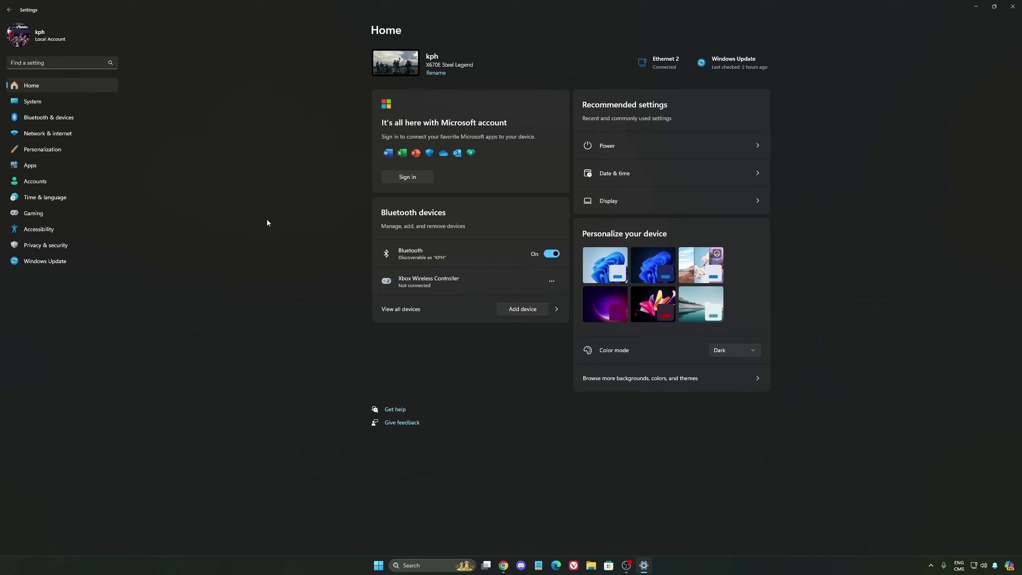
pyautogui.click(50, 262)
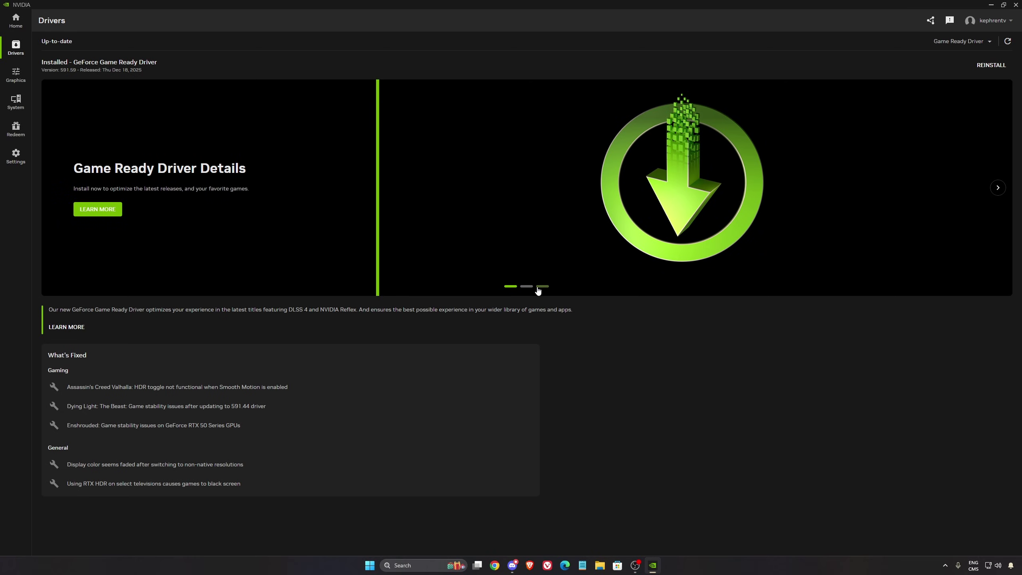
# - View the second driver highlight, and inspect the DLSS Override - Model Presets options in the global graphics settings without changing them
pyautogui.click(526, 286)
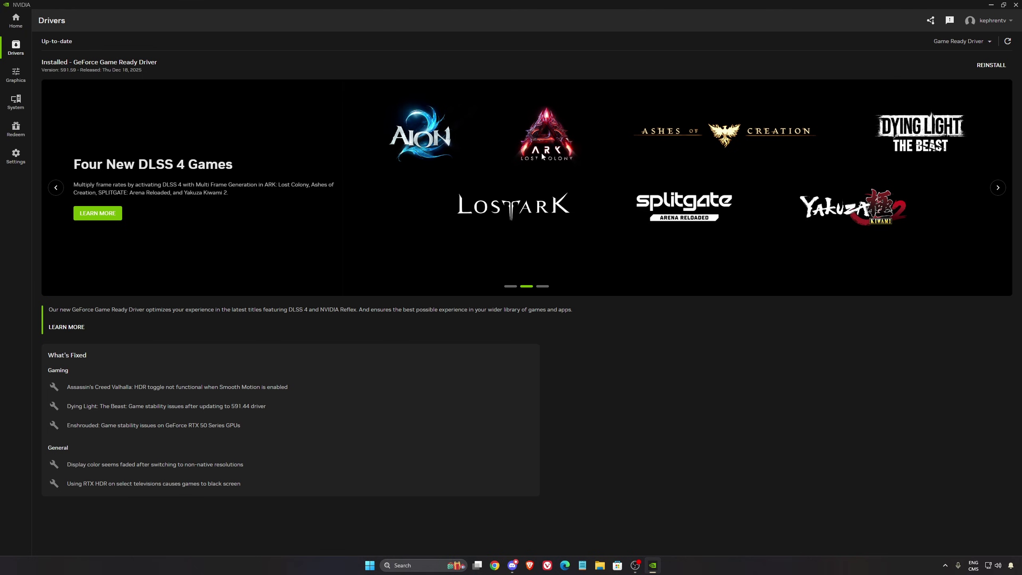
pyautogui.click(16, 75)
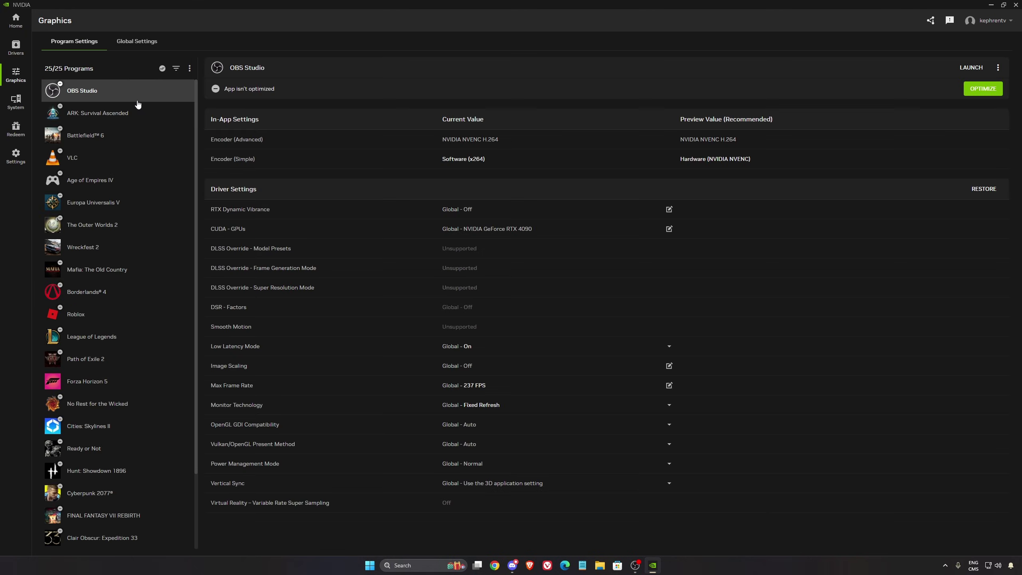
pyautogui.click(136, 41)
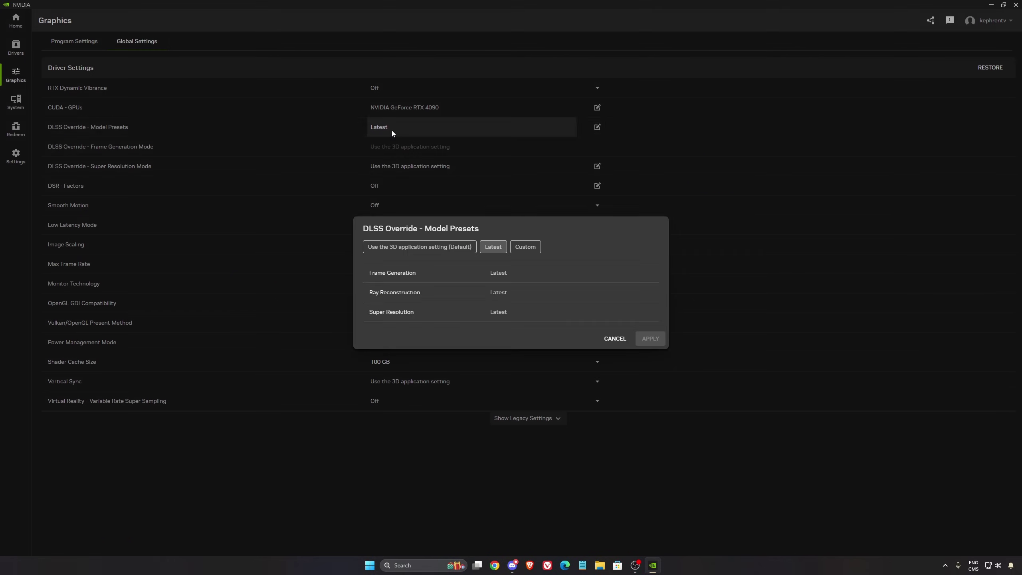
pyautogui.click(391, 131)
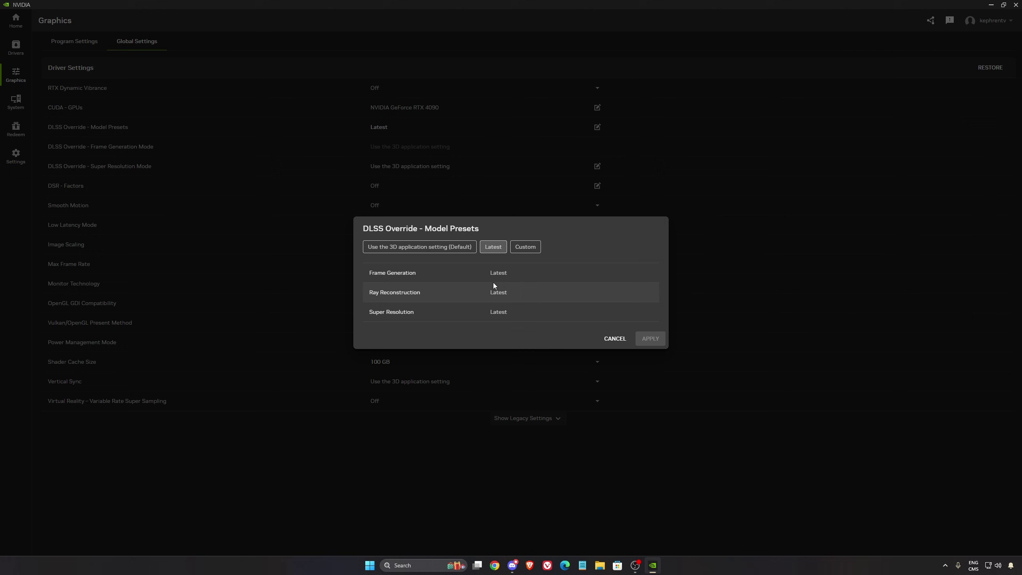
pyautogui.click(613, 339)
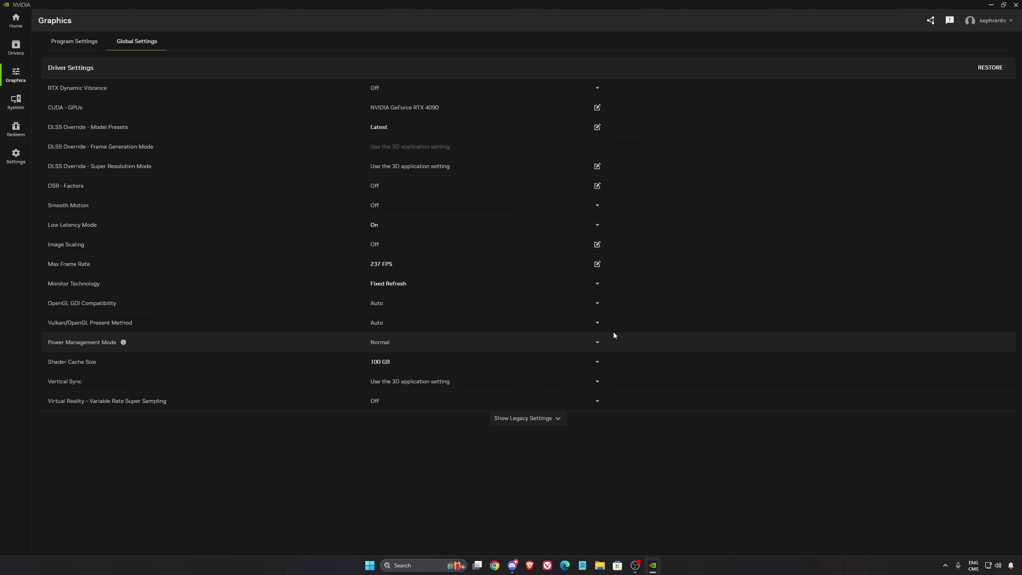
# - Browse the list of programs with individual graphics settings, and return to the global settings
pyautogui.click(74, 42)
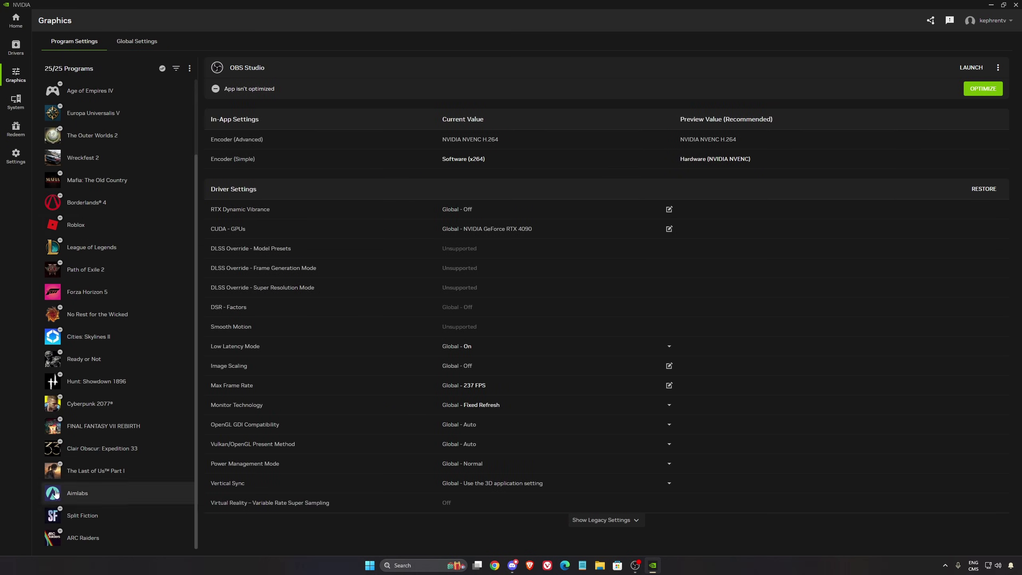
pyautogui.click(137, 41)
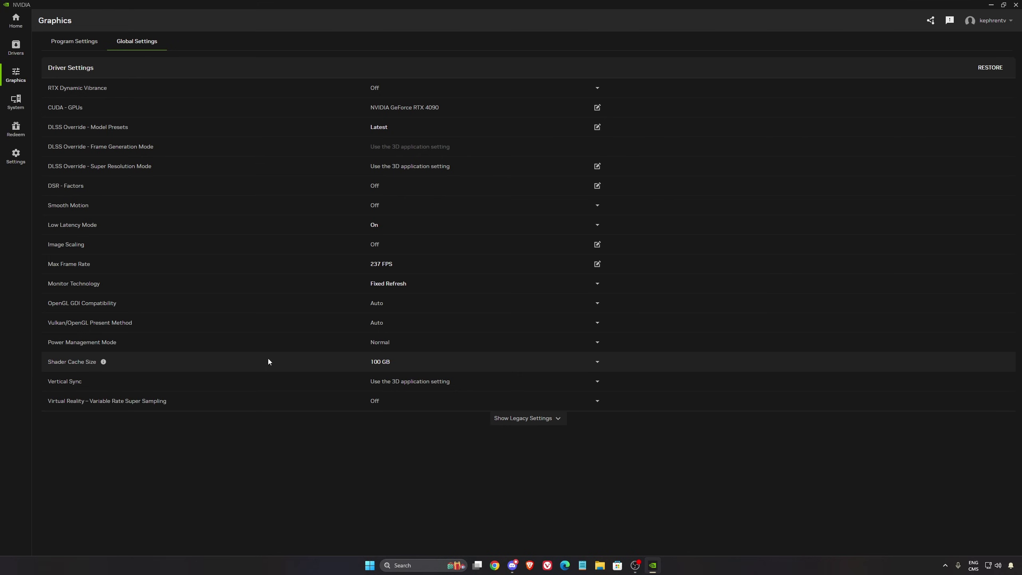
# - Switch the global Shader Cache Size to Driver default, and set it back to 100 GB
pyautogui.click(389, 362)
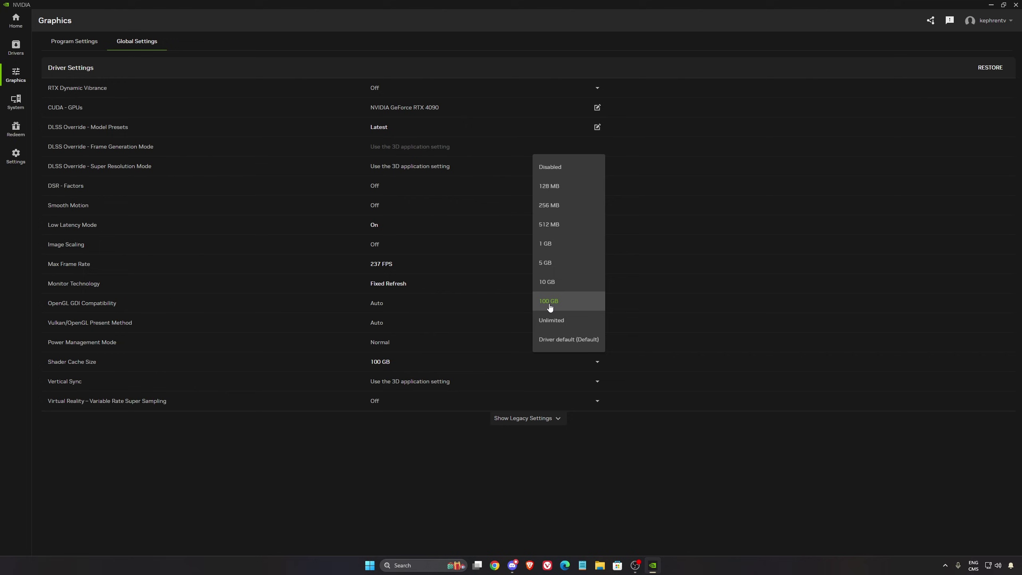
pyautogui.click(573, 338)
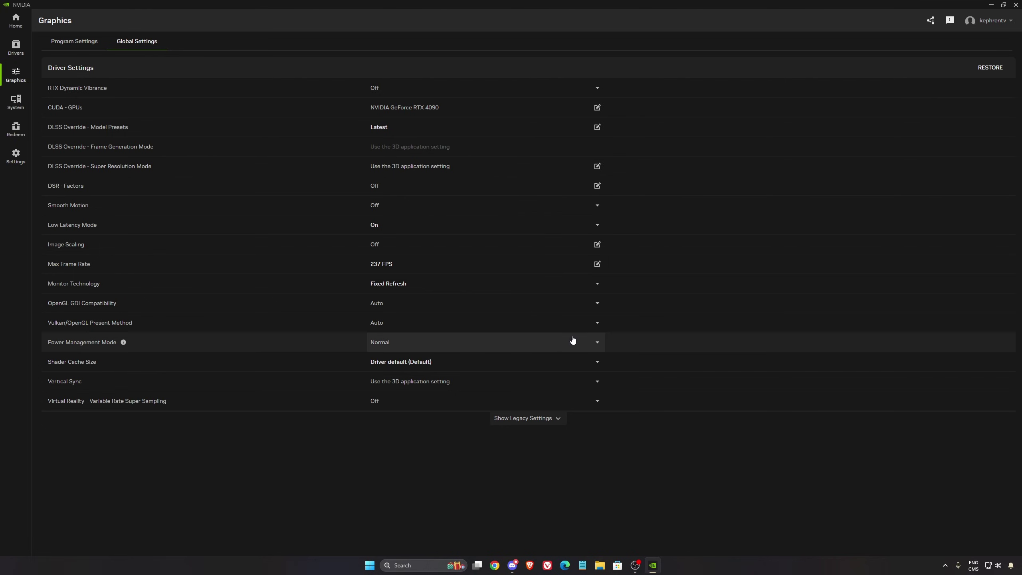
pyautogui.click(406, 368)
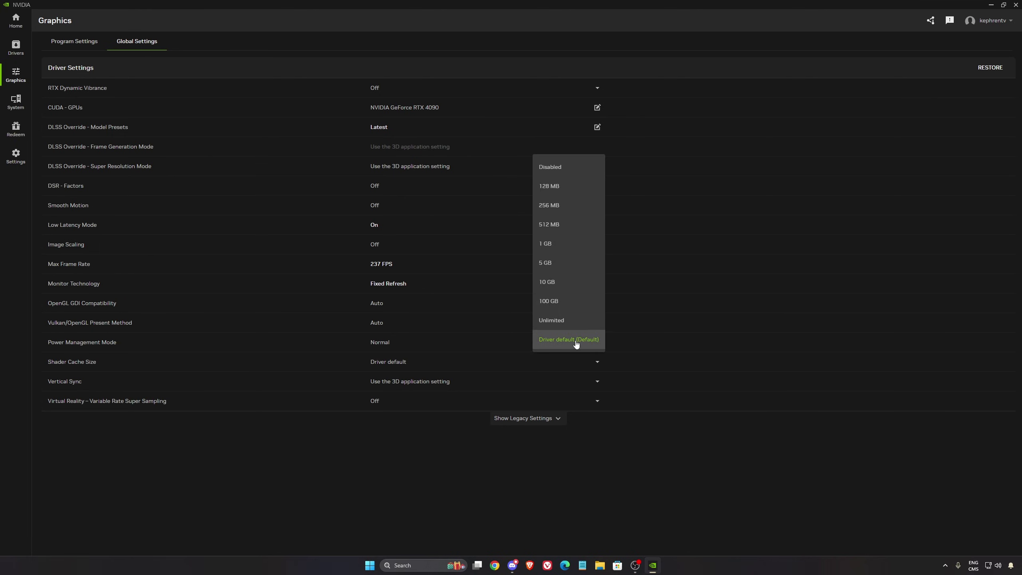
pyautogui.click(561, 302)
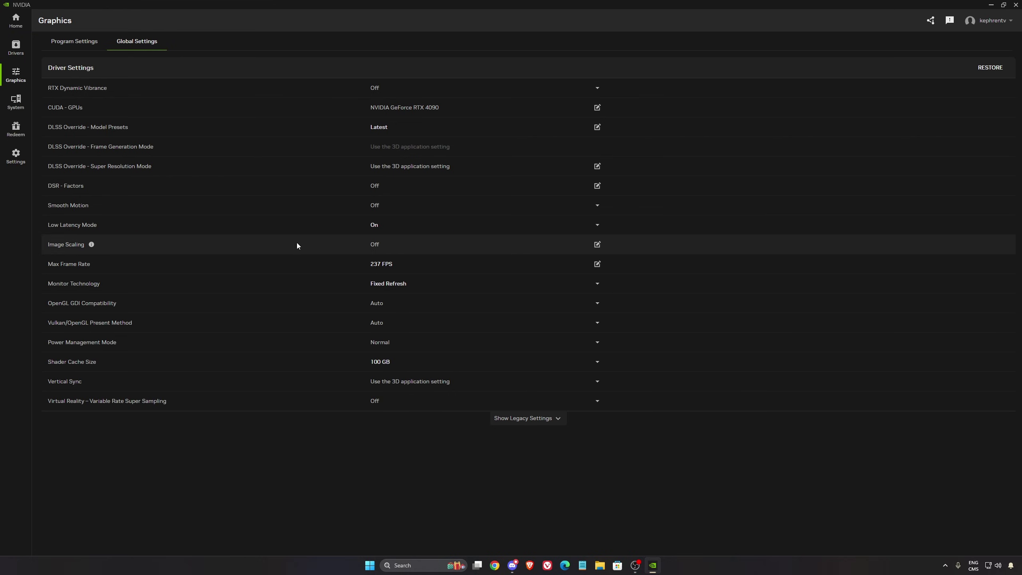
# - Inspect the global G-SYNC settings for the displays, and close them without applying anything
pyautogui.click(12, 106)
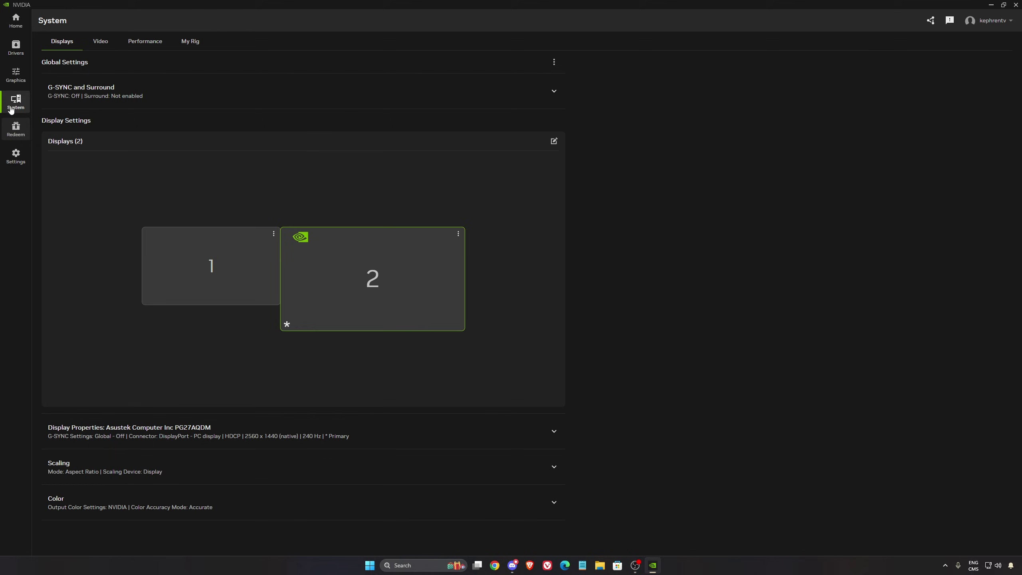
pyautogui.click(96, 100)
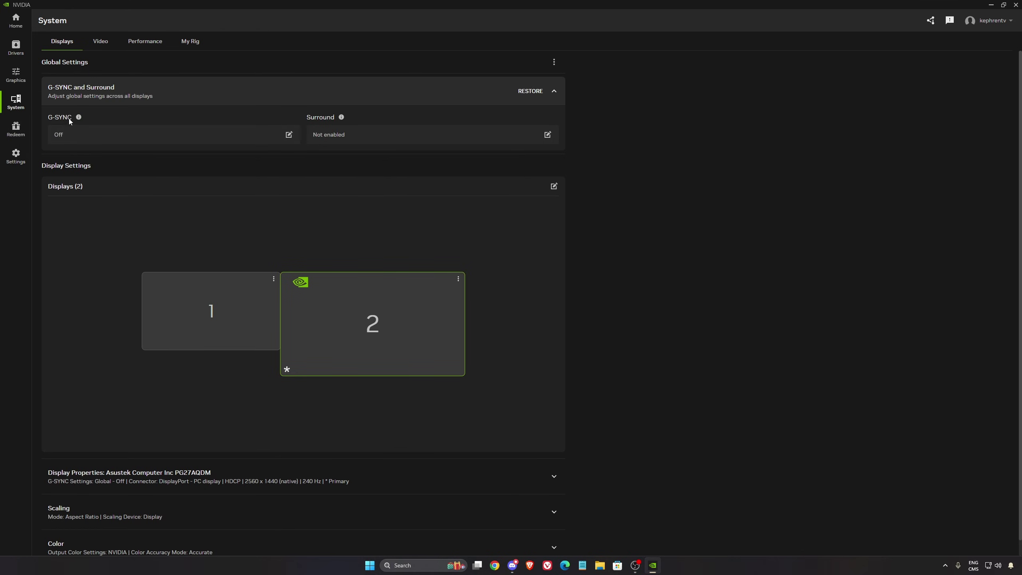
pyautogui.click(91, 134)
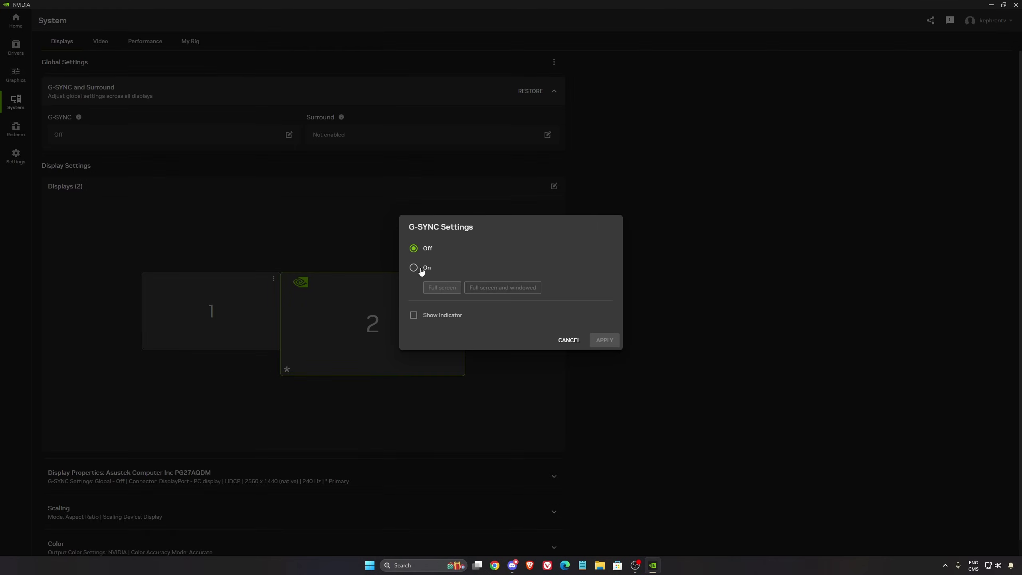
pyautogui.click(570, 341)
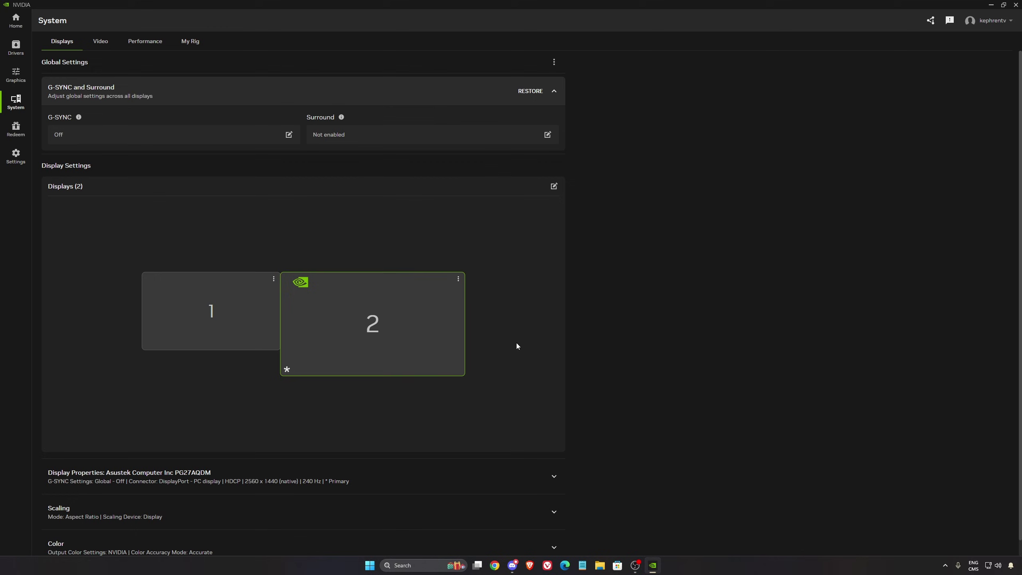
# - Expand the display properties of the Asustek PG27AQDM and check the available refresh rates
pyautogui.scroll(-1, 281, 402)
pyautogui.click(158, 471)
pyautogui.scroll(-4, 220, 438)
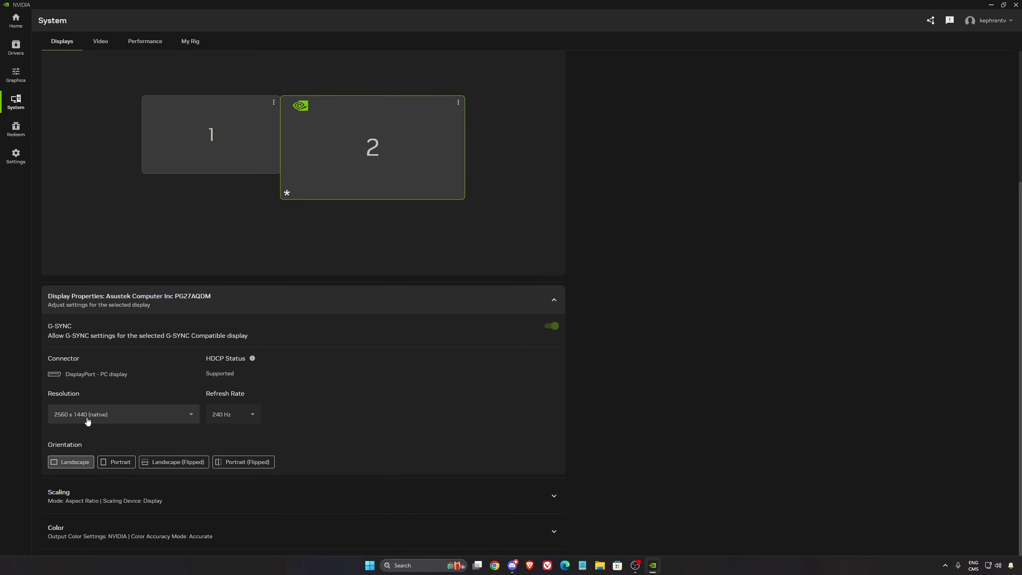
pyautogui.click(237, 416)
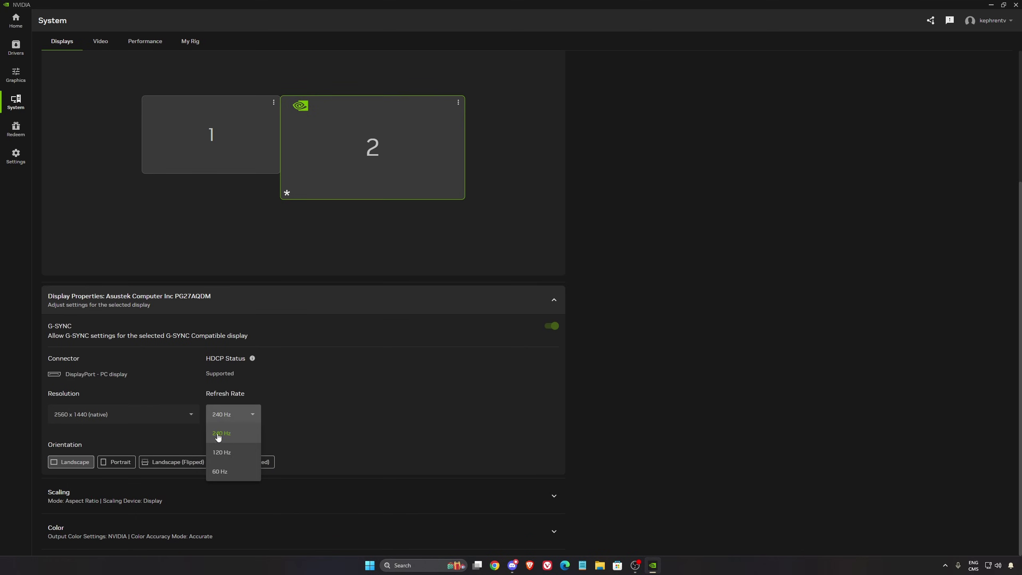
pyautogui.click(642, 411)
# - Expand the selected display's color settings and review the output color, color channel and digital vibrance options
pyautogui.click(231, 531)
pyautogui.scroll(-5, 350, 473)
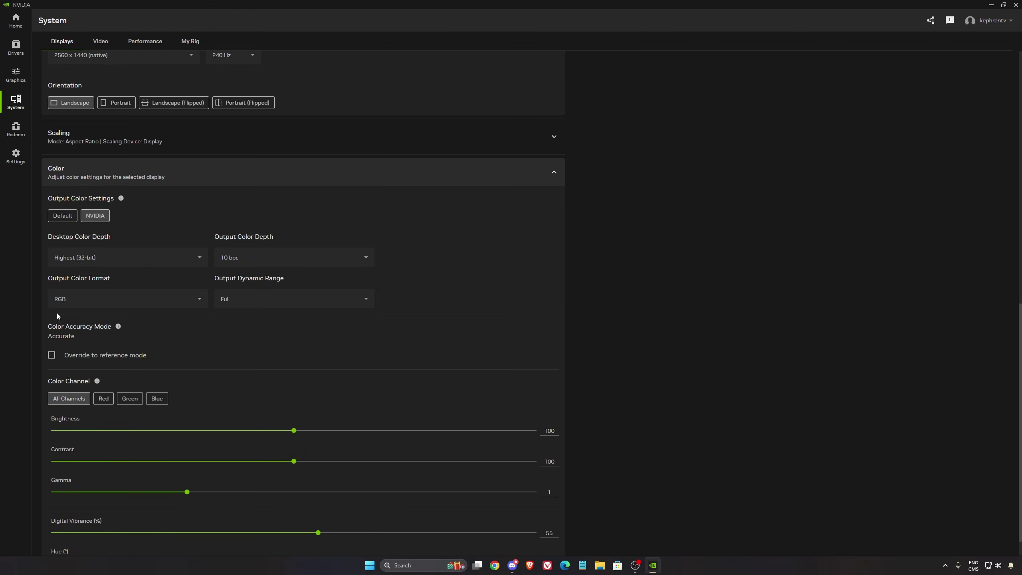
pyautogui.scroll(-1, 209, 453)
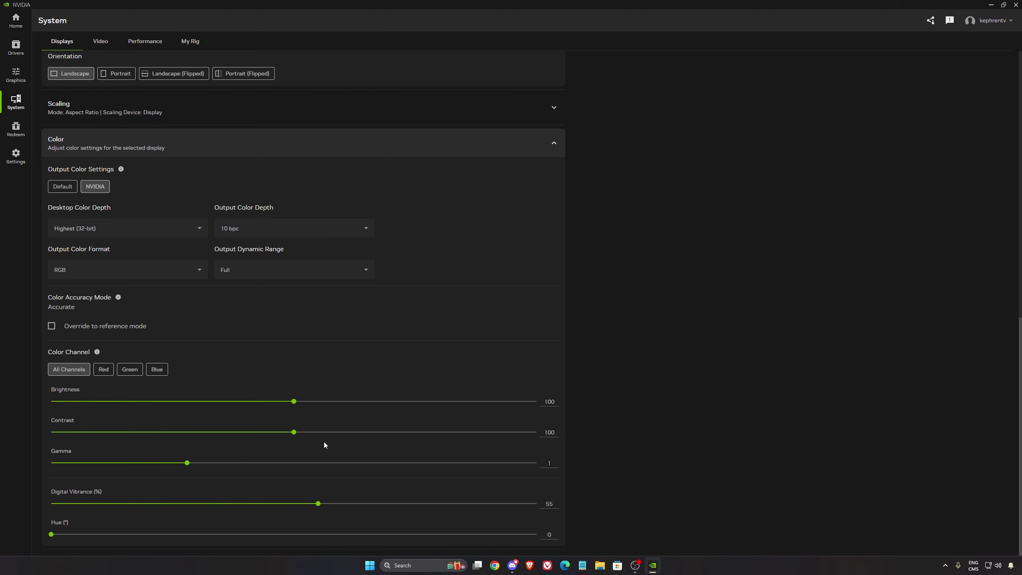
# - Review the selected display's remaining settings, and open the Performance section of the System settings
pyautogui.scroll(5, 442, 435)
pyautogui.scroll(-5, 436, 437)
pyautogui.click(131, 45)
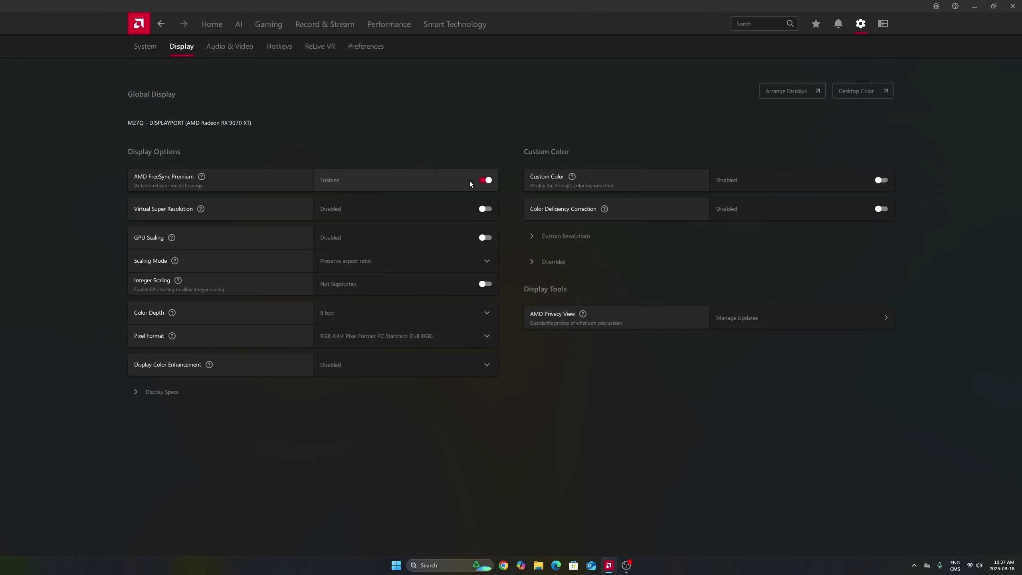
# - In AMD Software, open the global gaming graphics settings and compare the options of GPU 1 and GPU 2, ending on GPU 1
pyautogui.click(261, 27)
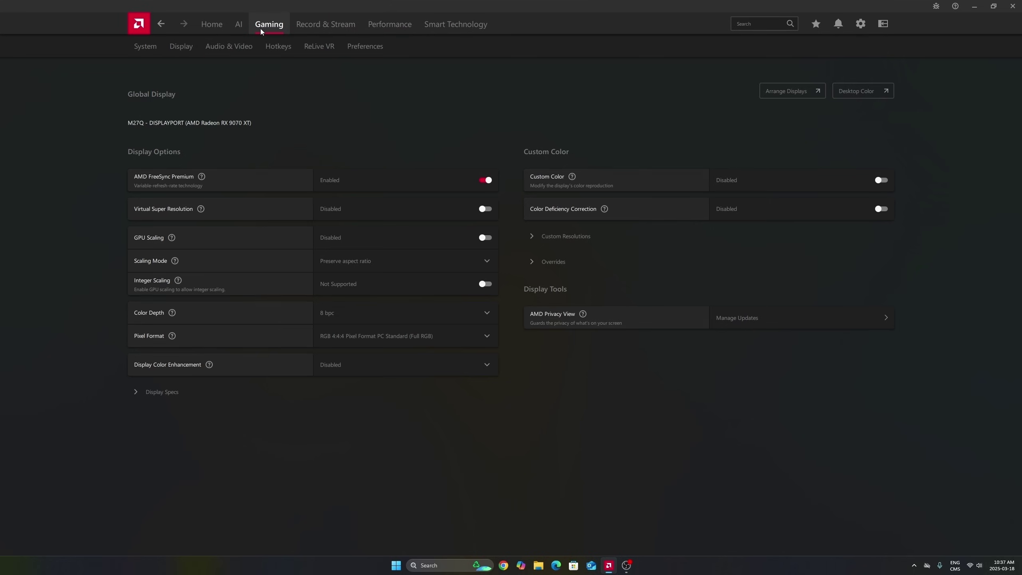
pyautogui.click(187, 49)
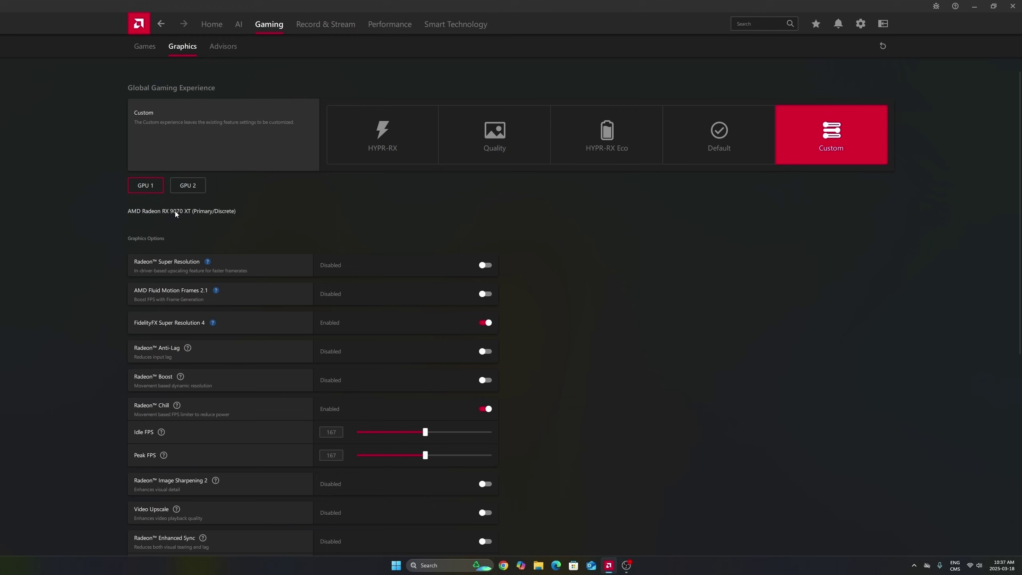
pyautogui.click(191, 188)
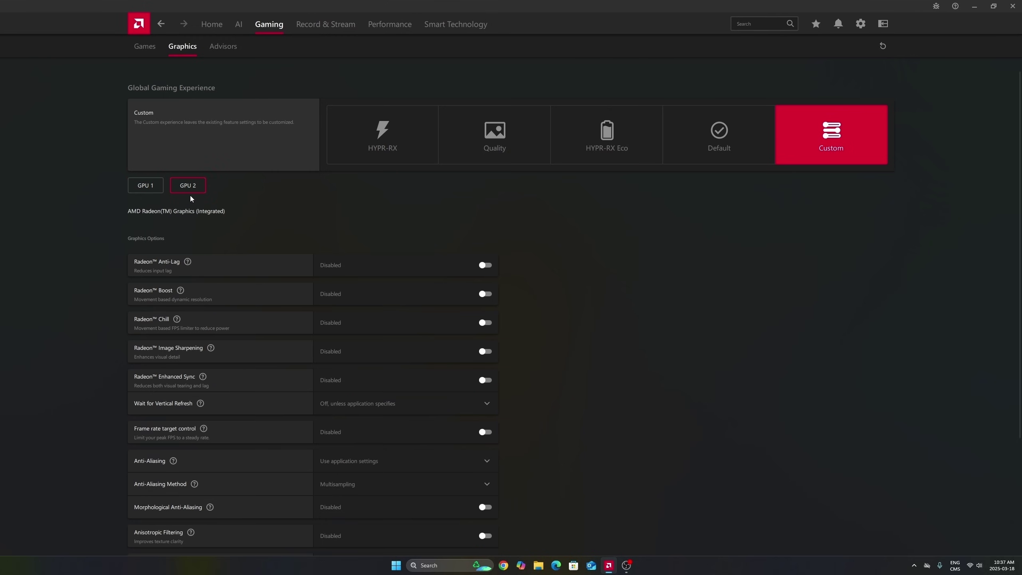
pyautogui.click(160, 190)
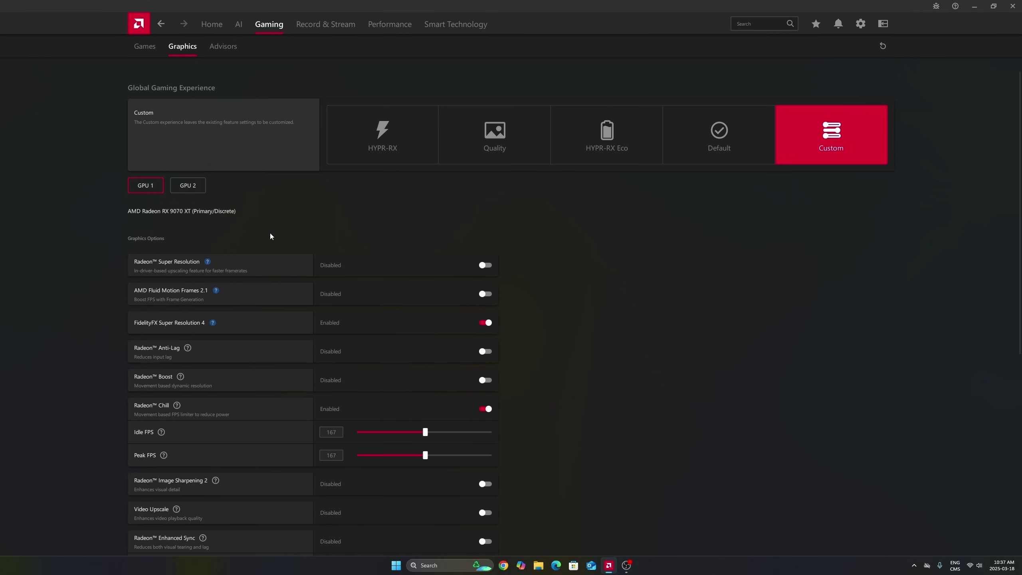
pyautogui.click(198, 191)
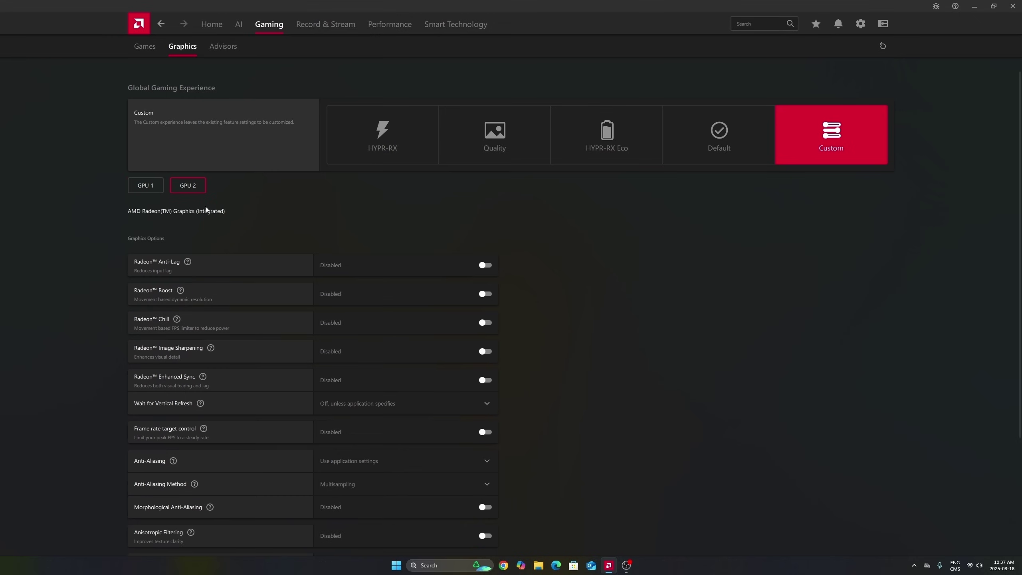
pyautogui.click(159, 185)
# - Examine GPU 1's global graphics options, including FidelityFX Super Resolution 4, Radeon Chill, anti-aliasing and texture filtering
pyautogui.scroll(-1, 591, 265)
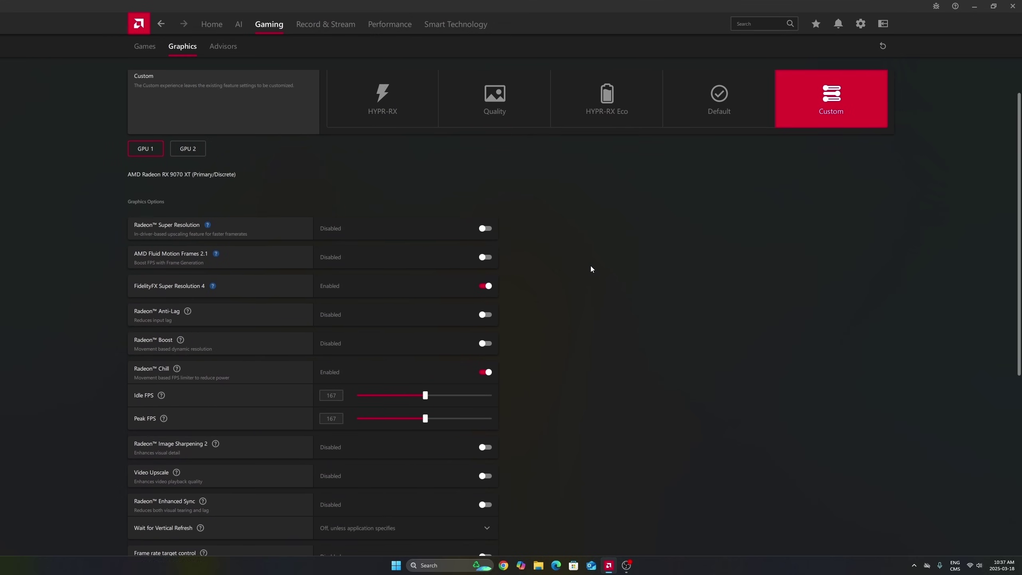
pyautogui.scroll(-1, 591, 266)
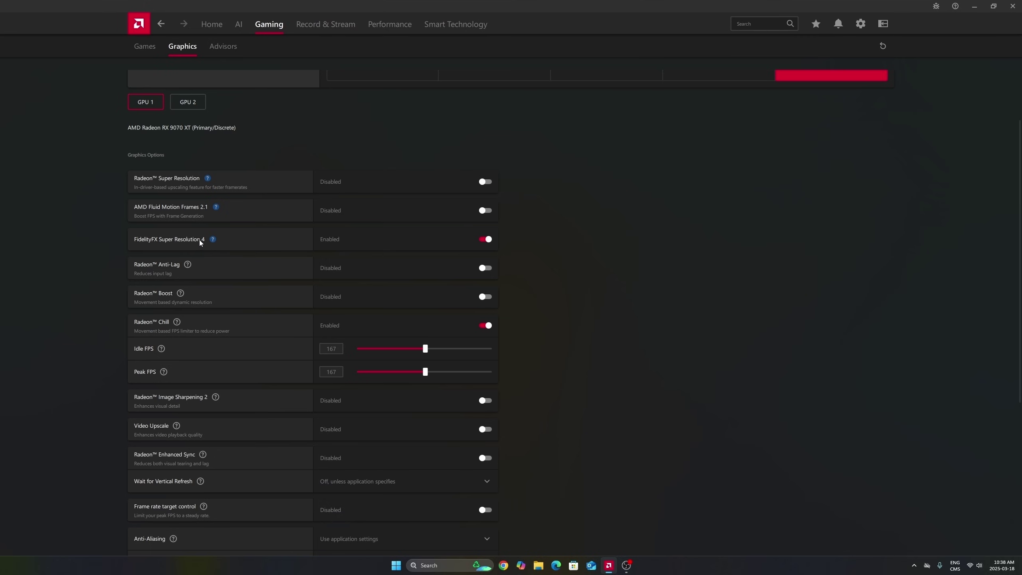
pyautogui.moveTo(212, 237)
pyautogui.scroll(-3, 578, 231)
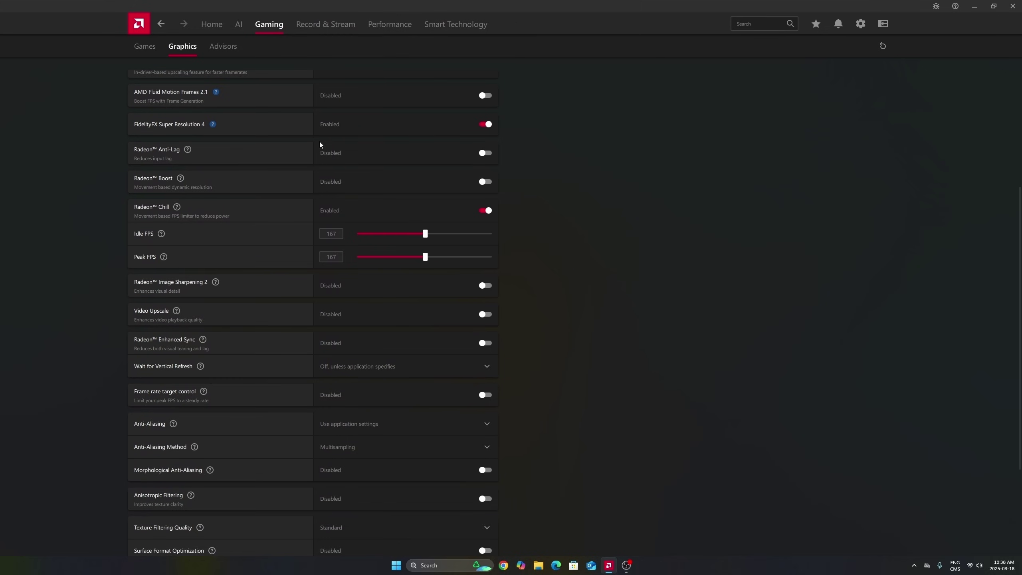
pyautogui.scroll(-1, 224, 182)
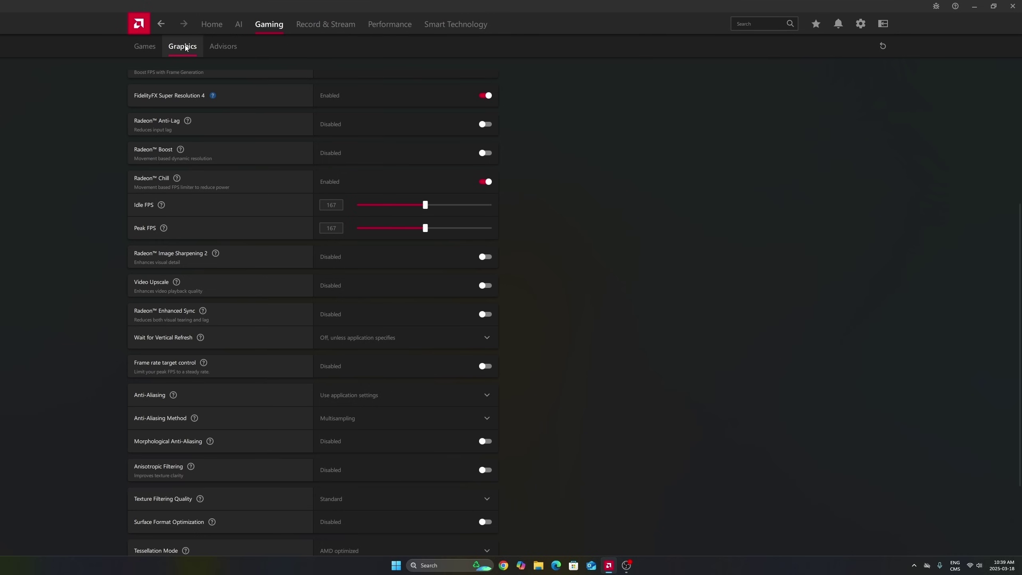
pyautogui.scroll(-3, 404, 161)
pyautogui.scroll(8, 412, 388)
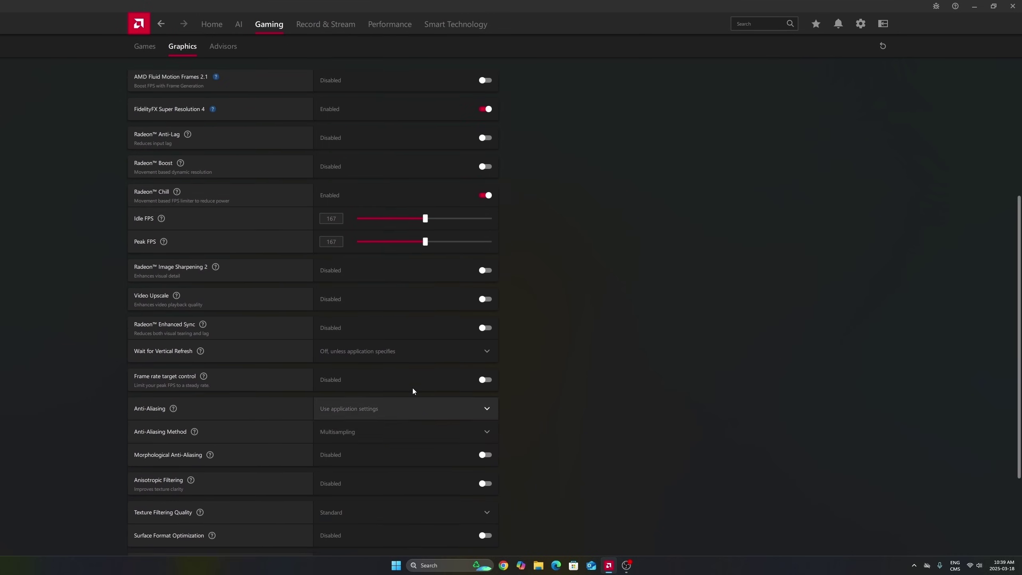
pyautogui.scroll(-7, 425, 338)
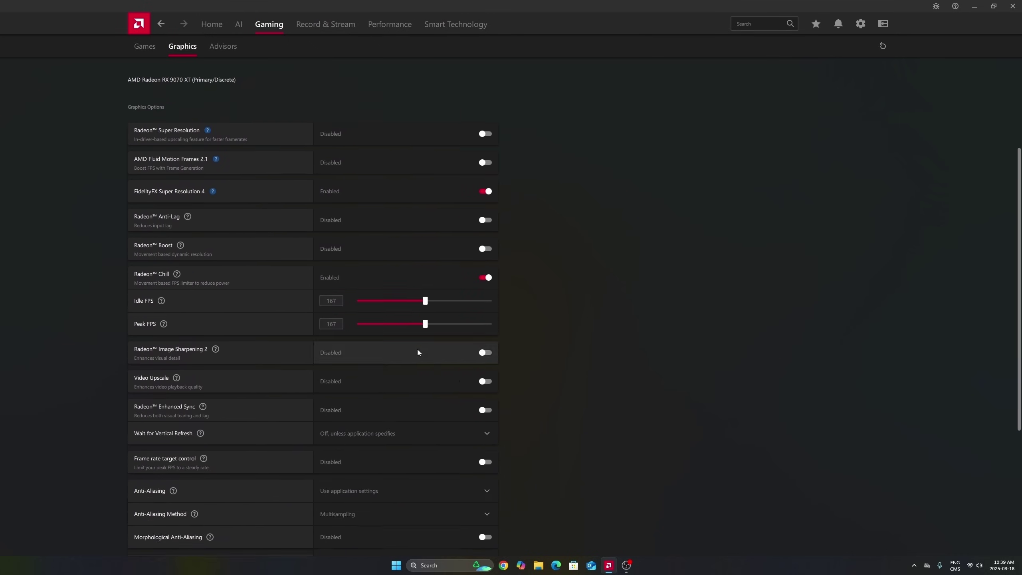
# - Check the library of detected games, and return to the lower part of the global graphics options
pyautogui.click(145, 46)
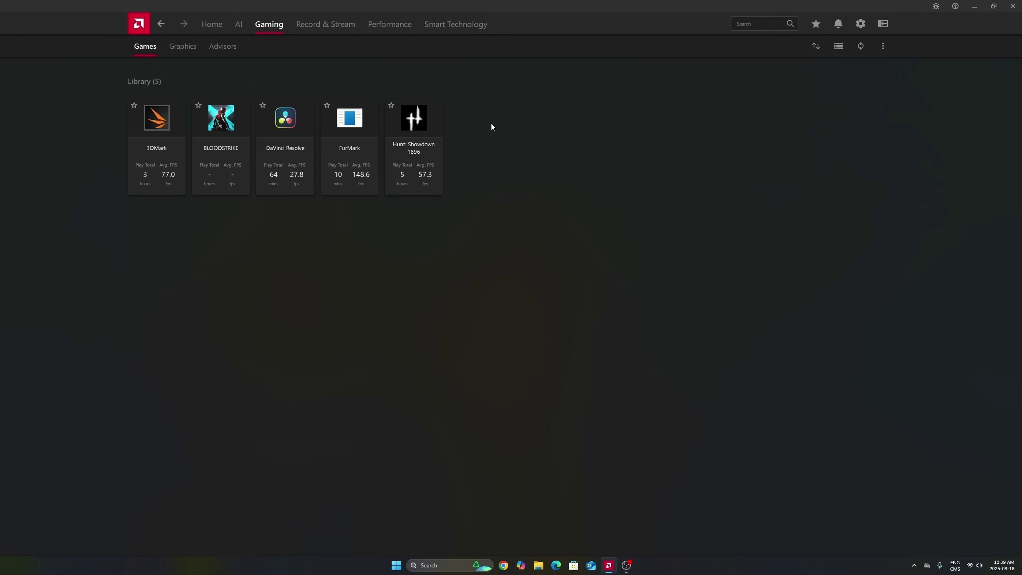
pyautogui.click(176, 50)
pyautogui.scroll(-1, 522, 288)
pyautogui.scroll(-8, 511, 287)
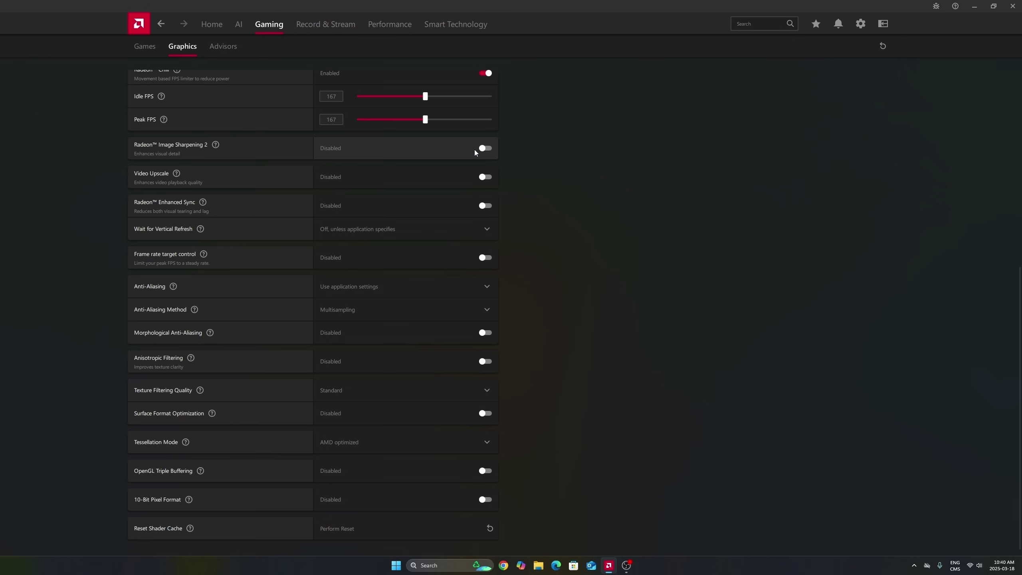
# - Enable Radeon Image Sharpening 2 to inspect its sharpness options, and disable it again
pyautogui.click(486, 148)
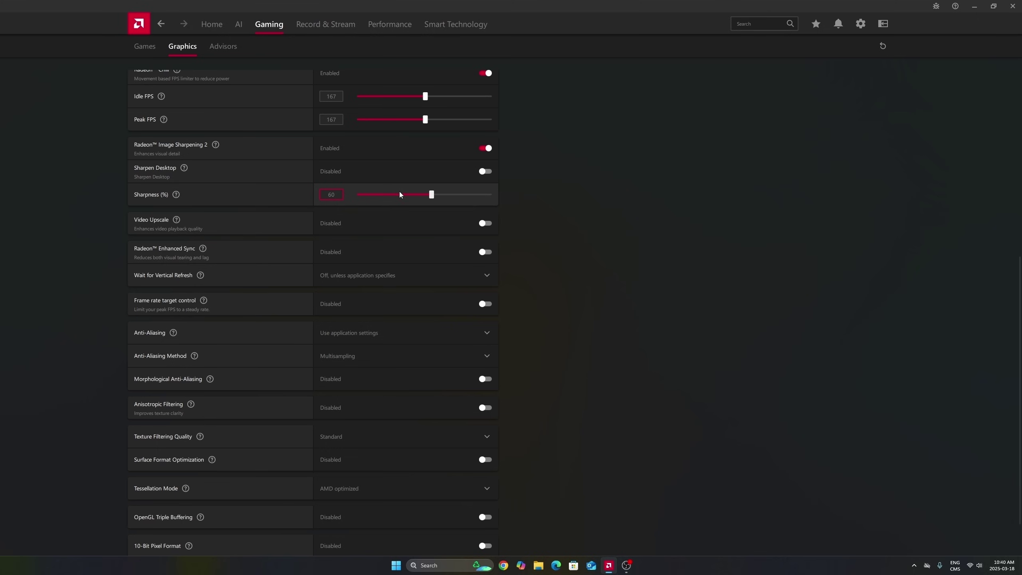
pyautogui.click(486, 149)
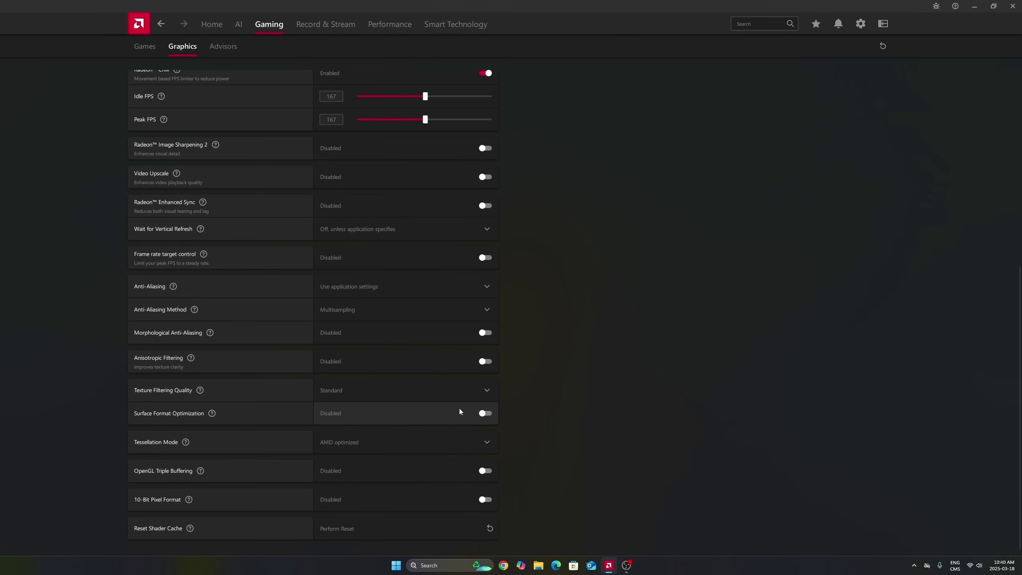
pyautogui.scroll(-1, 459, 408)
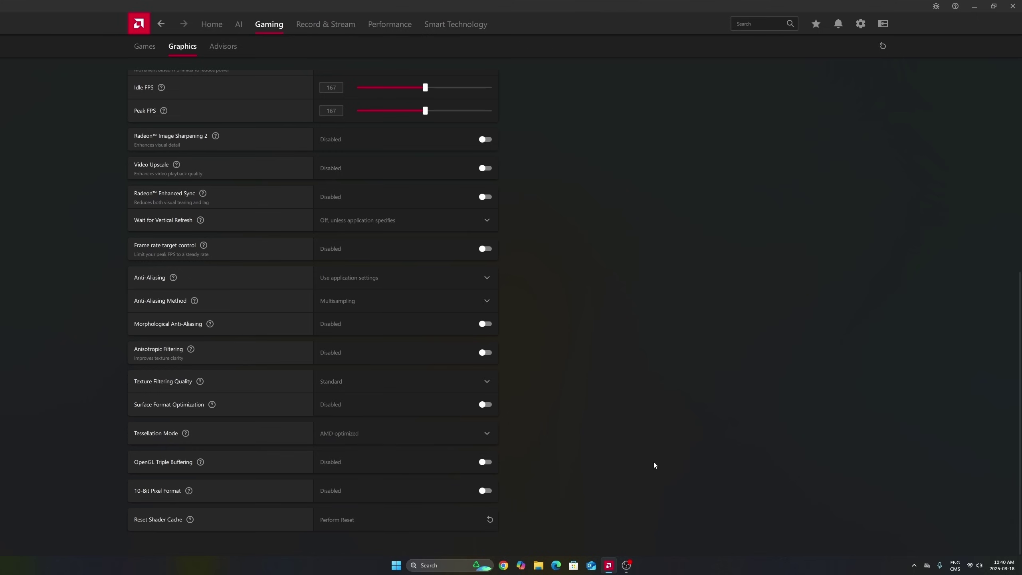
pyautogui.scroll(8, 602, 239)
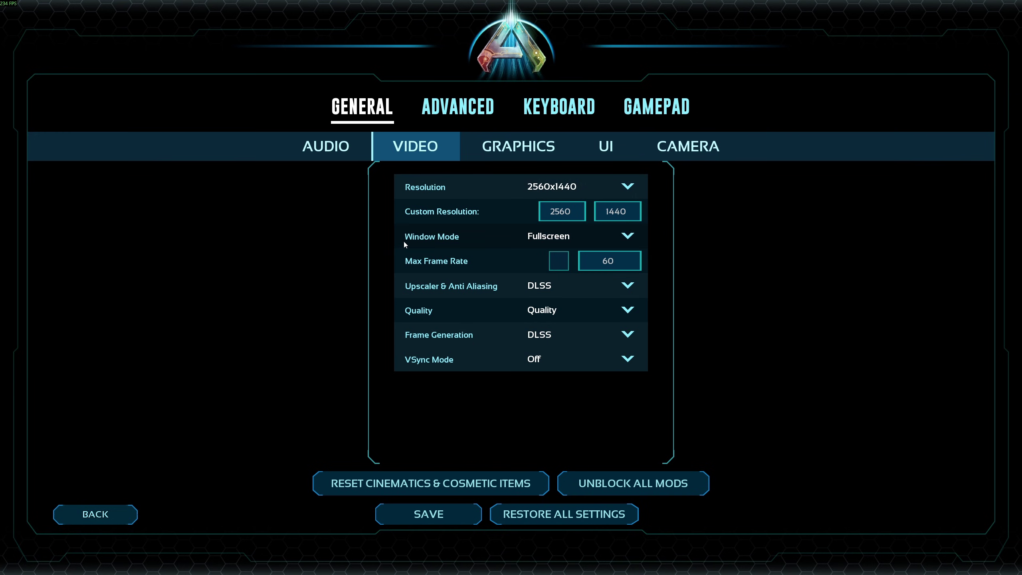
# - In ARK's video settings, check the Window Mode choices, and switch the Max Frame Rate limit on and off again
pyautogui.click(598, 234)
pyautogui.click(709, 266)
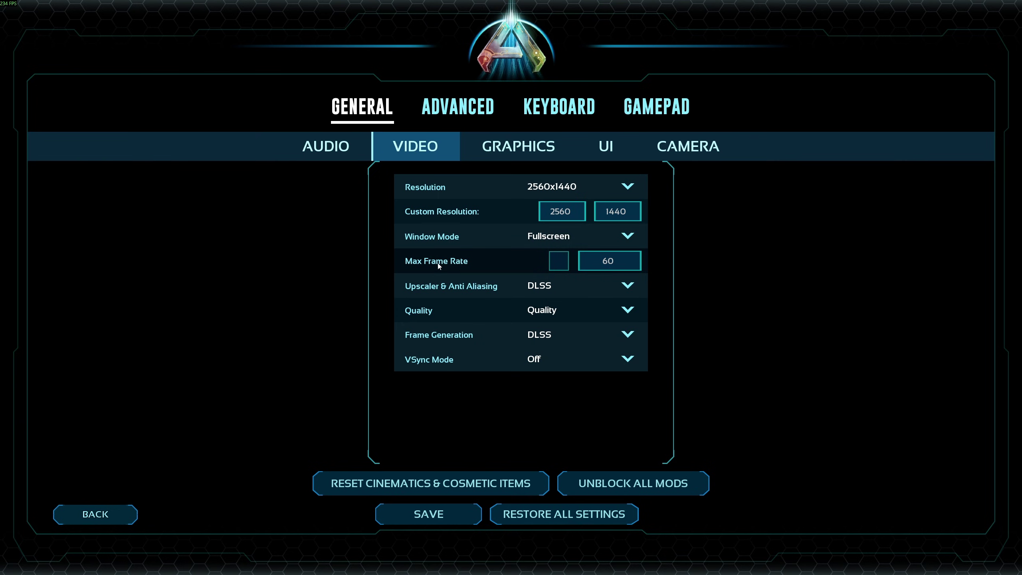
pyautogui.click(558, 261)
pyautogui.click(614, 258)
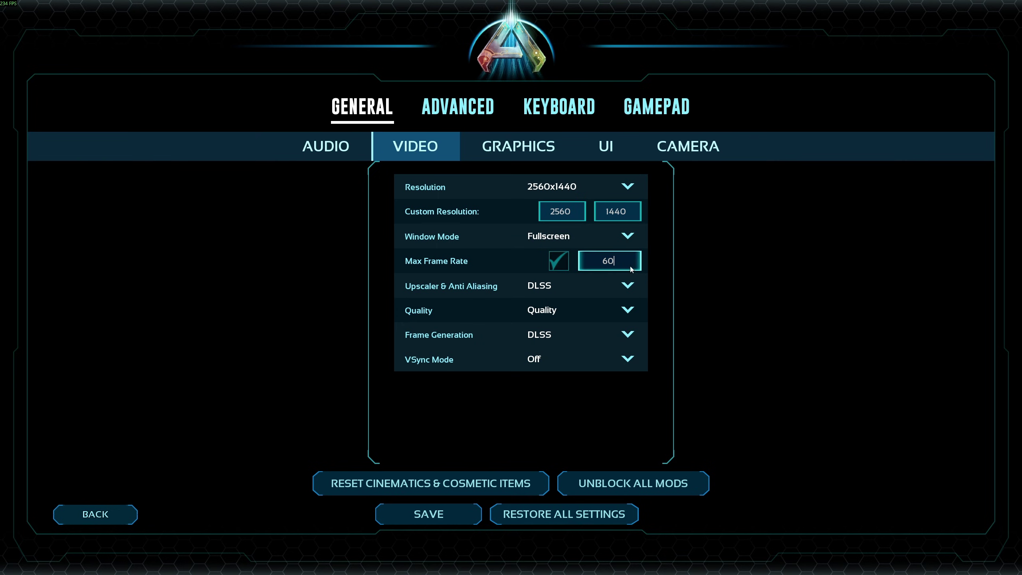
pyautogui.click(555, 266)
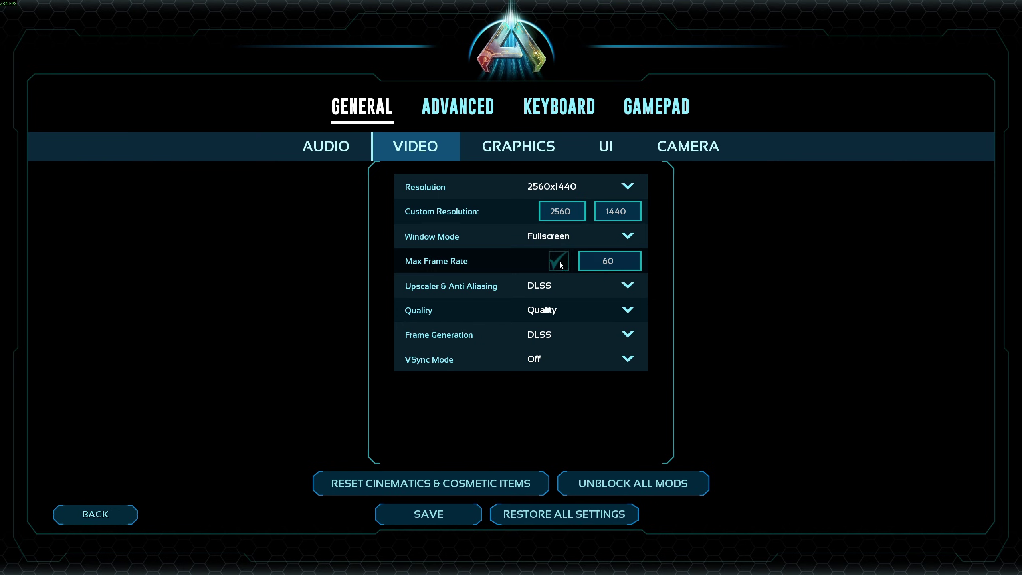
# - Reselect DLSS for Upscaler & Anti Aliasing, and review its available quality levels
pyautogui.click(487, 293)
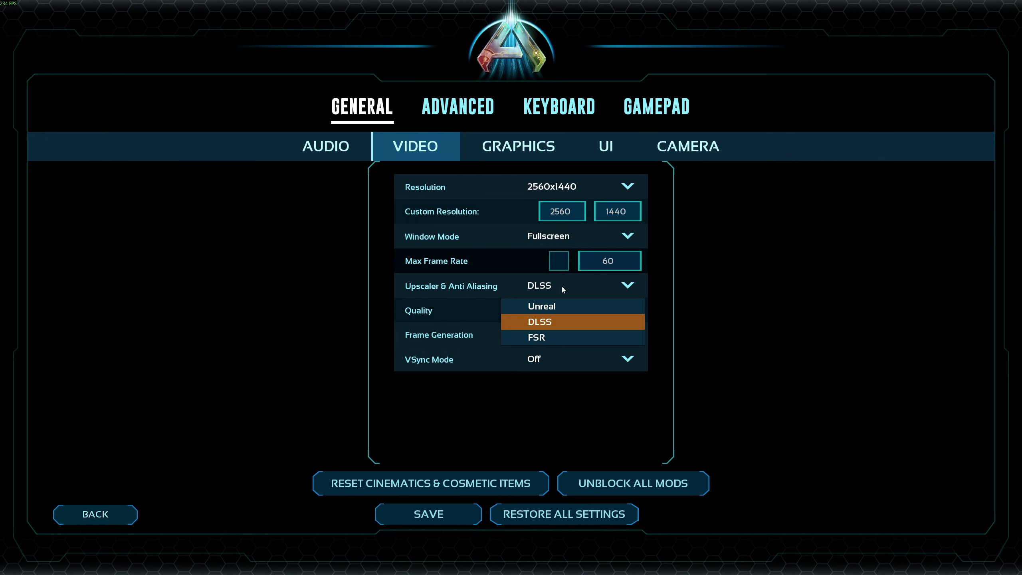
pyautogui.click(563, 322)
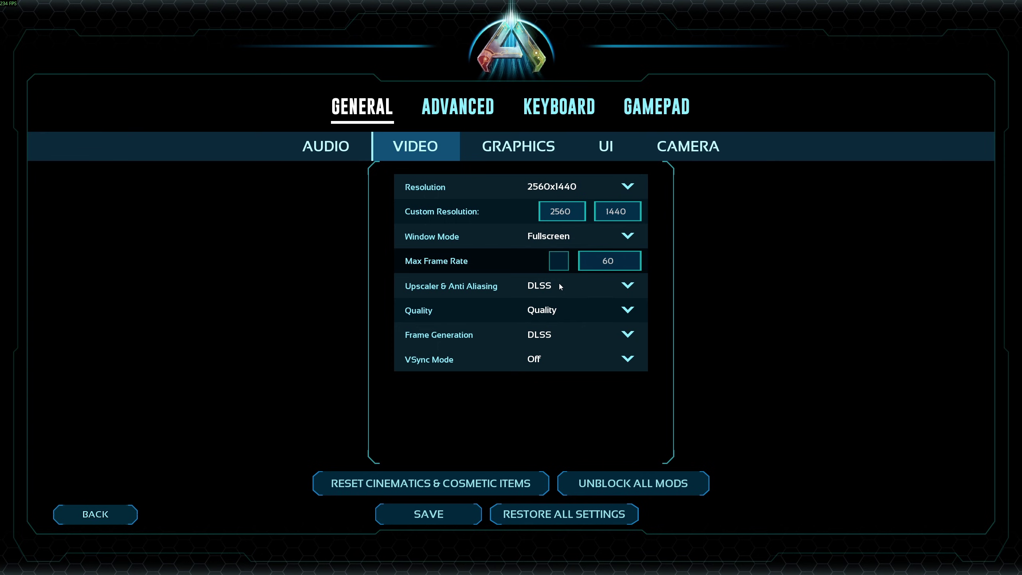
pyautogui.click(555, 312)
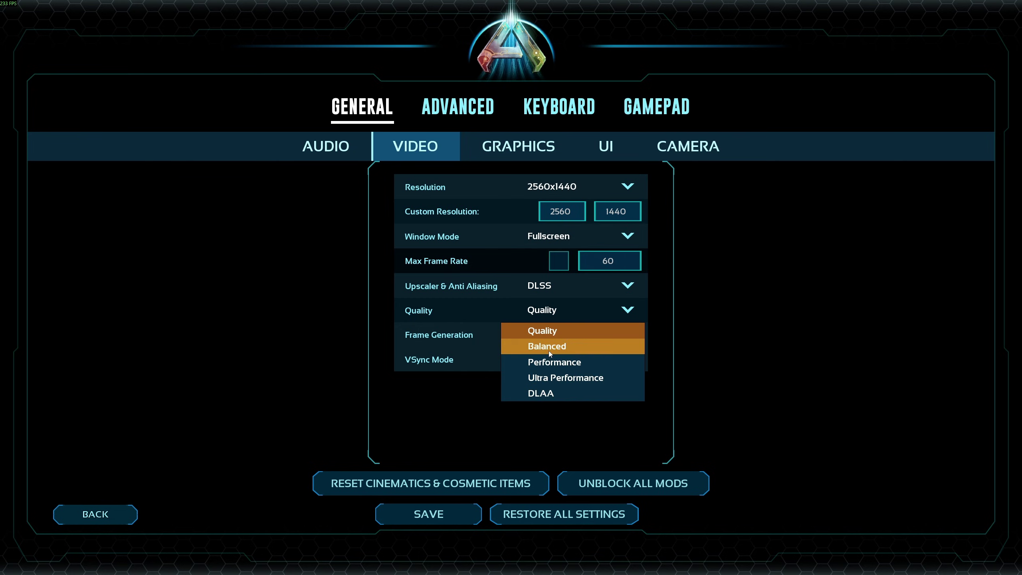
pyautogui.click(720, 332)
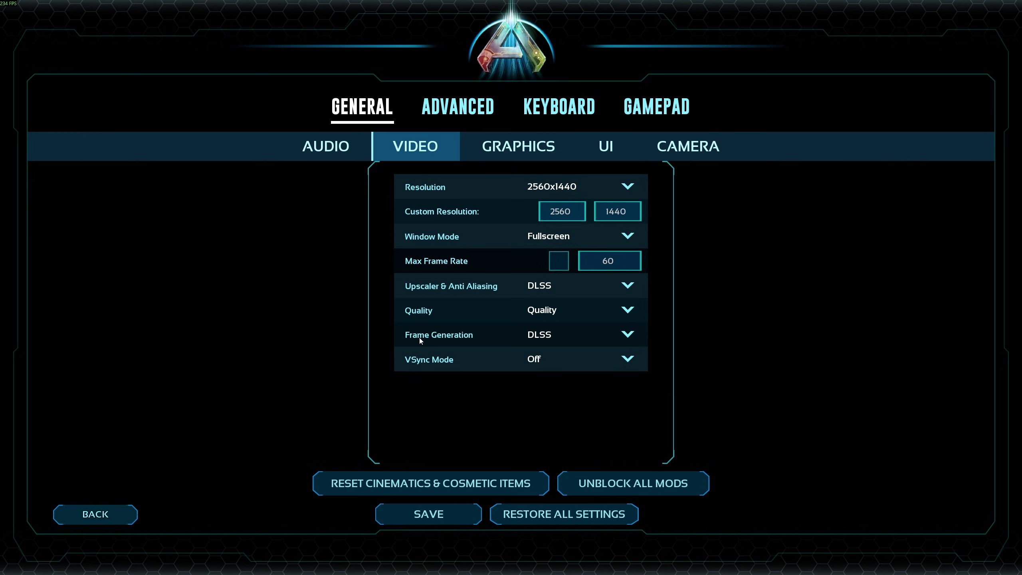
# - Switch both Frame Generation and Upscaler & Anti Aliasing to FSR
pyautogui.click(545, 336)
pyautogui.click(543, 371)
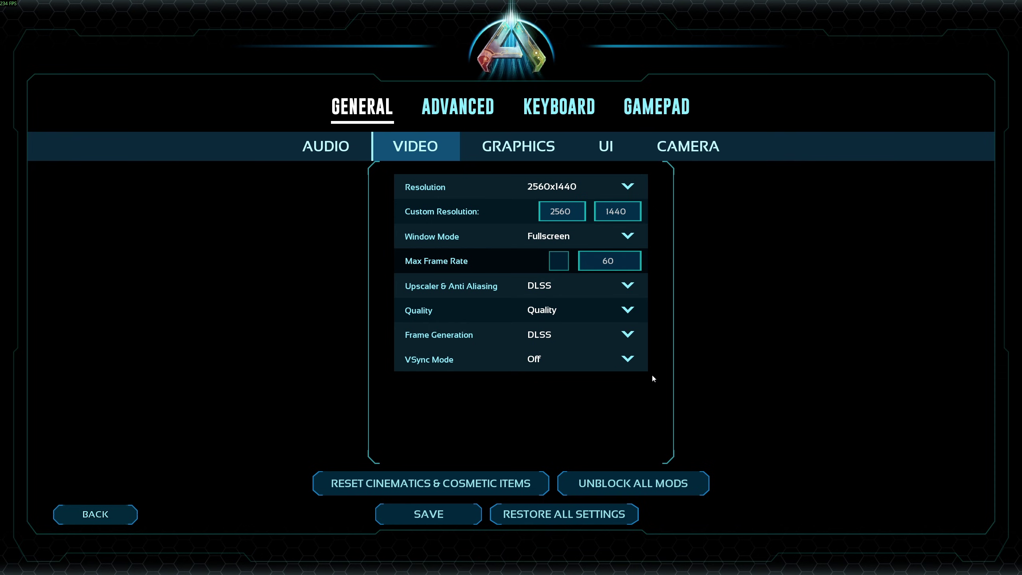
pyautogui.click(581, 343)
pyautogui.click(563, 354)
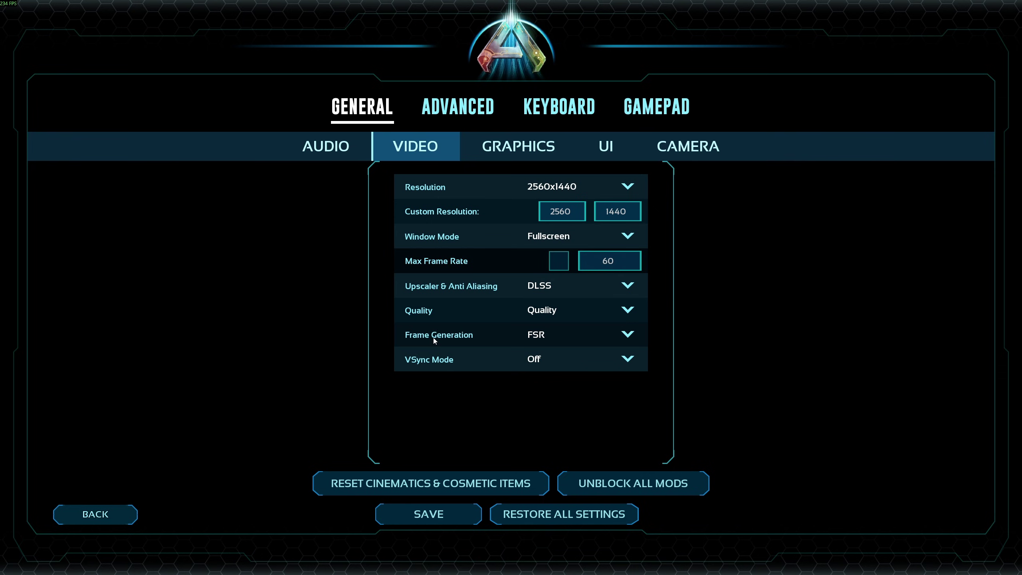
pyautogui.click(580, 289)
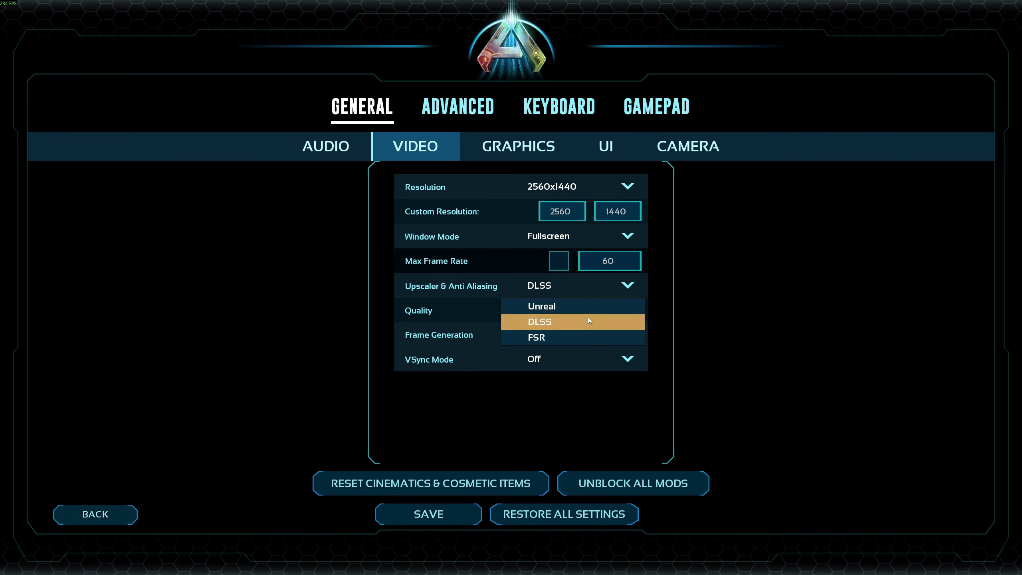
pyautogui.click(575, 336)
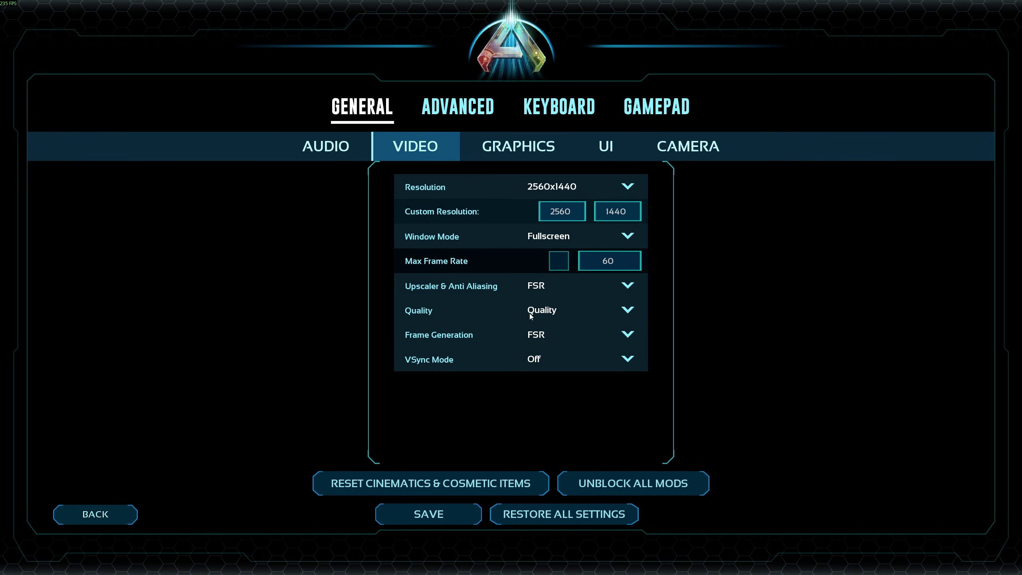
# - Review the available Frame Generation choices and the FSR quality levels without changing either one
pyautogui.click(555, 336)
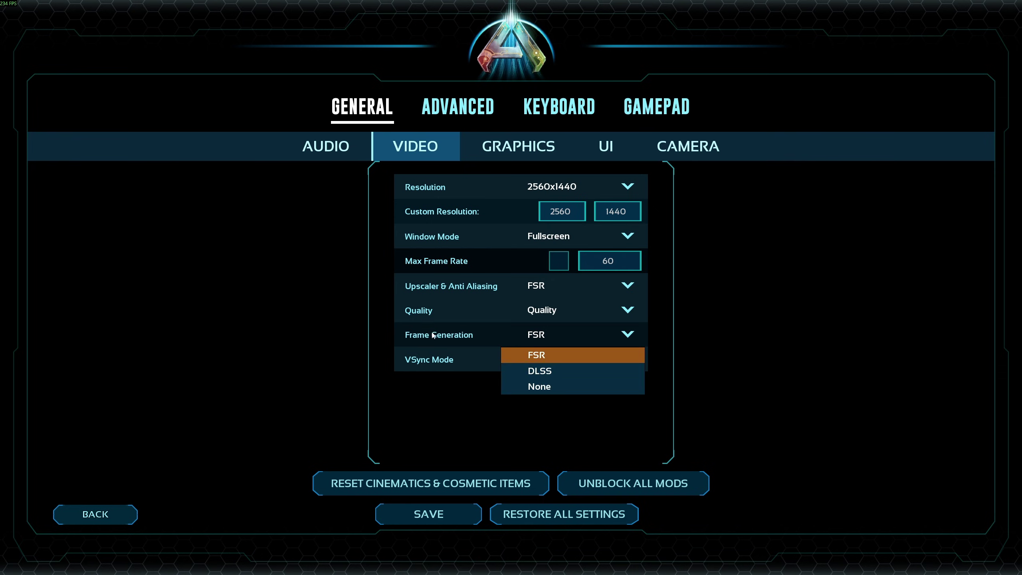
pyautogui.click(716, 343)
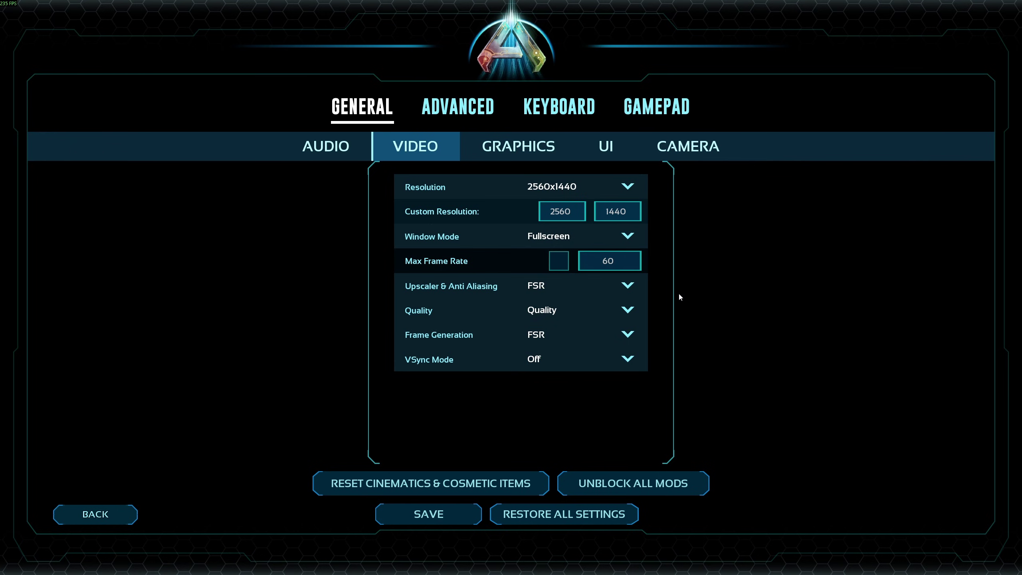
pyautogui.click(573, 312)
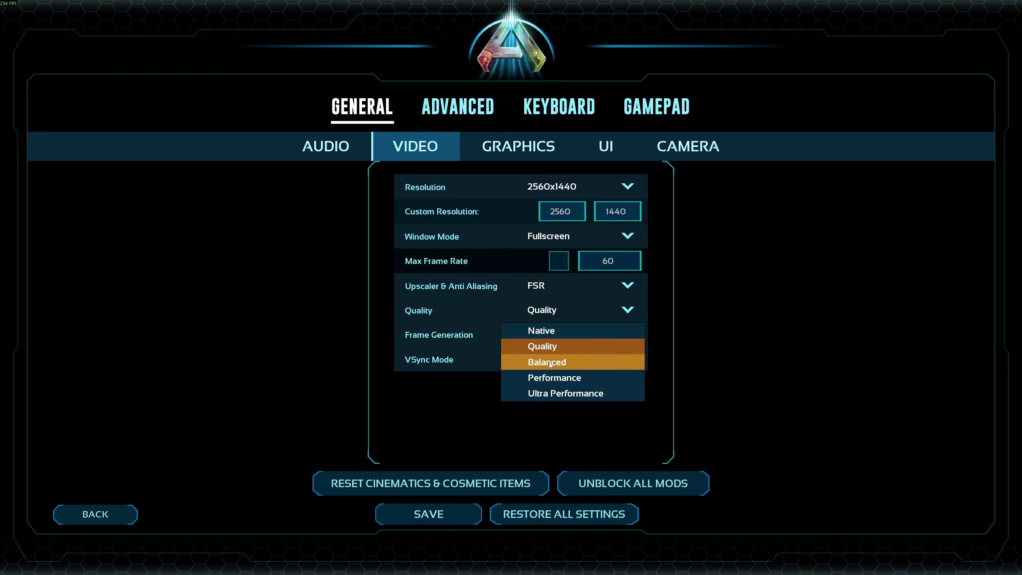
pyautogui.click(699, 337)
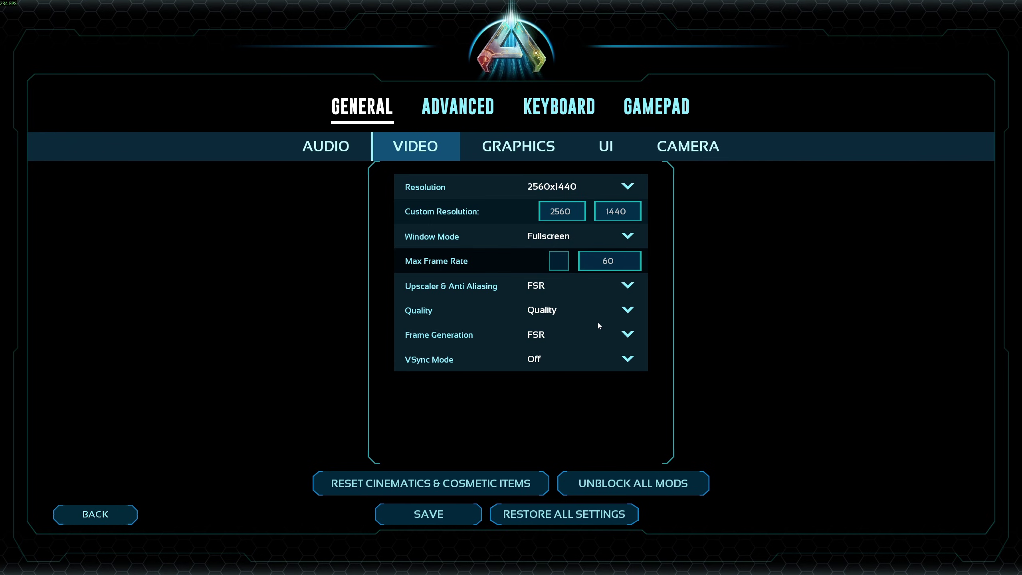
# - Set Upscaler & Anti Aliasing and Frame Generation back to DLSS
pyautogui.click(572, 285)
pyautogui.click(554, 322)
pyautogui.click(538, 336)
pyautogui.click(551, 376)
# - Open the game's Graphics settings and review the available quality levels for View Distance and Textures
pyautogui.click(557, 150)
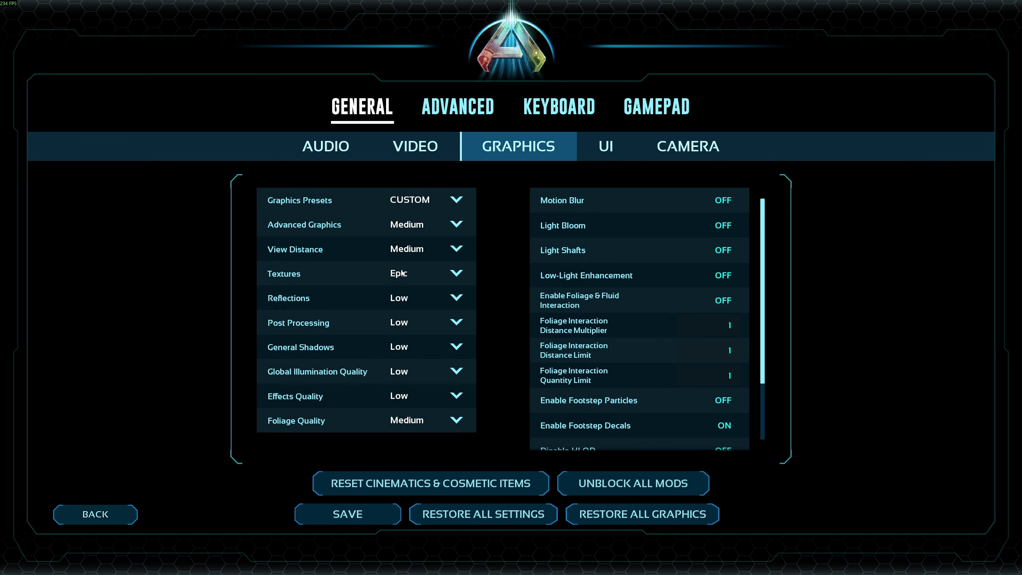
pyautogui.click(437, 250)
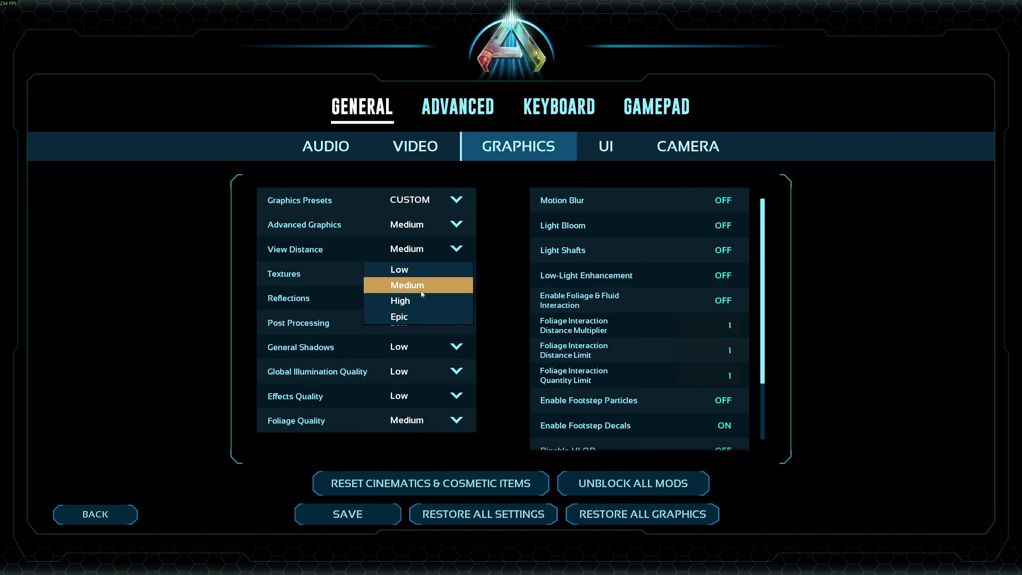
pyautogui.click(406, 316)
pyautogui.scroll(-1, 320, 266)
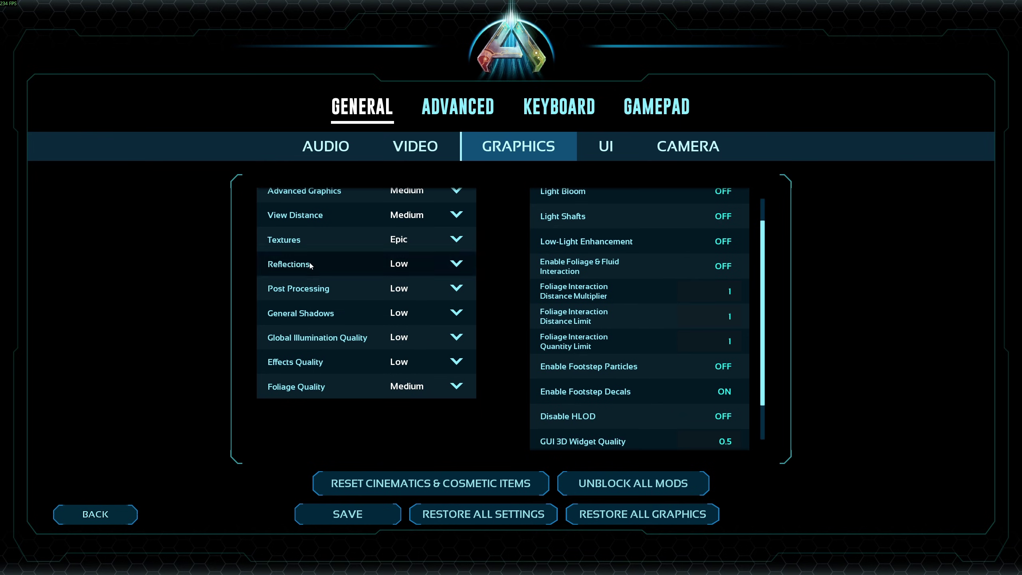
pyautogui.click(416, 240)
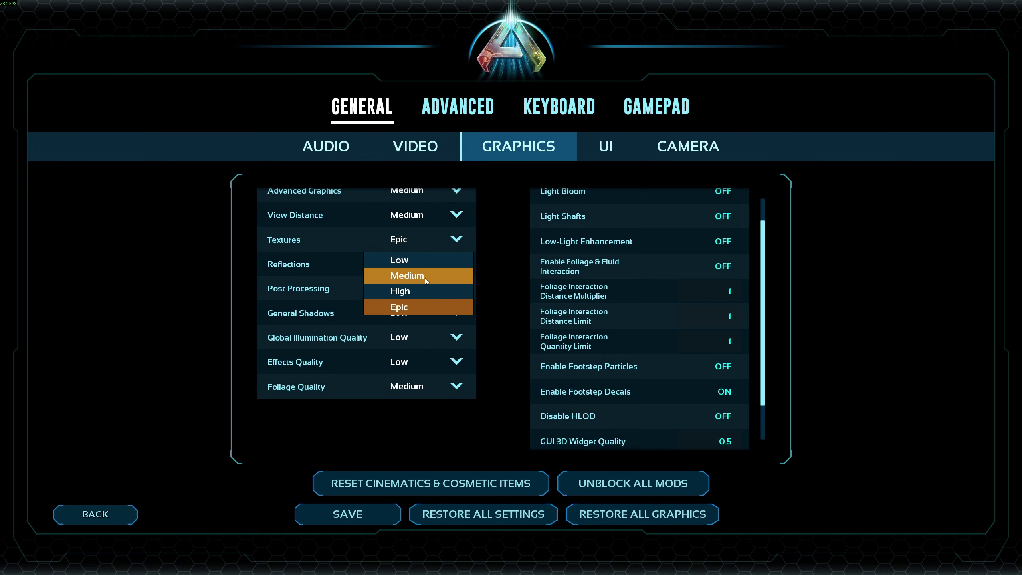
pyautogui.click(482, 250)
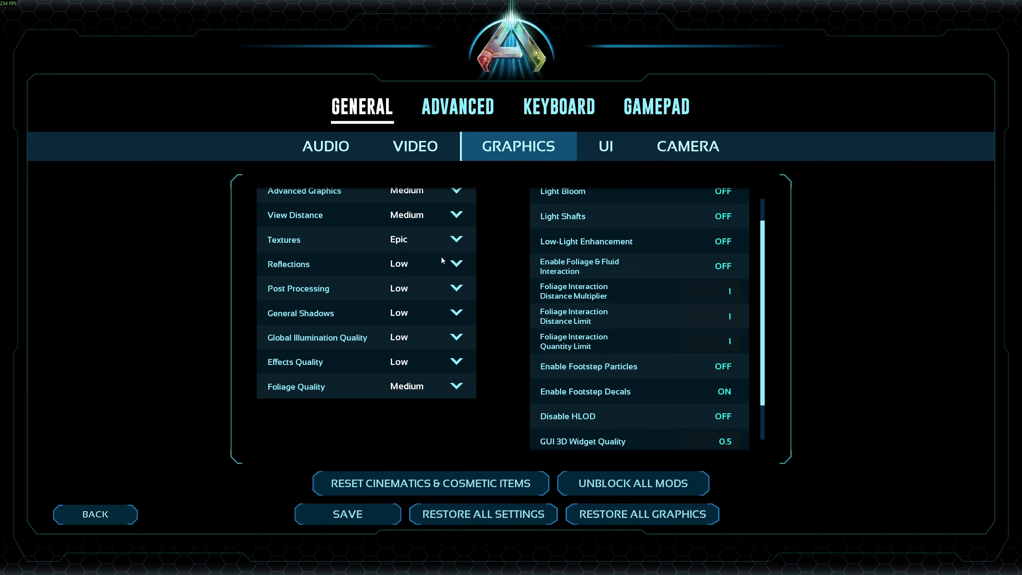
# - Review the General Shadows levels and reselect Low, and check the available Foliage Quality levels
pyautogui.click(407, 340)
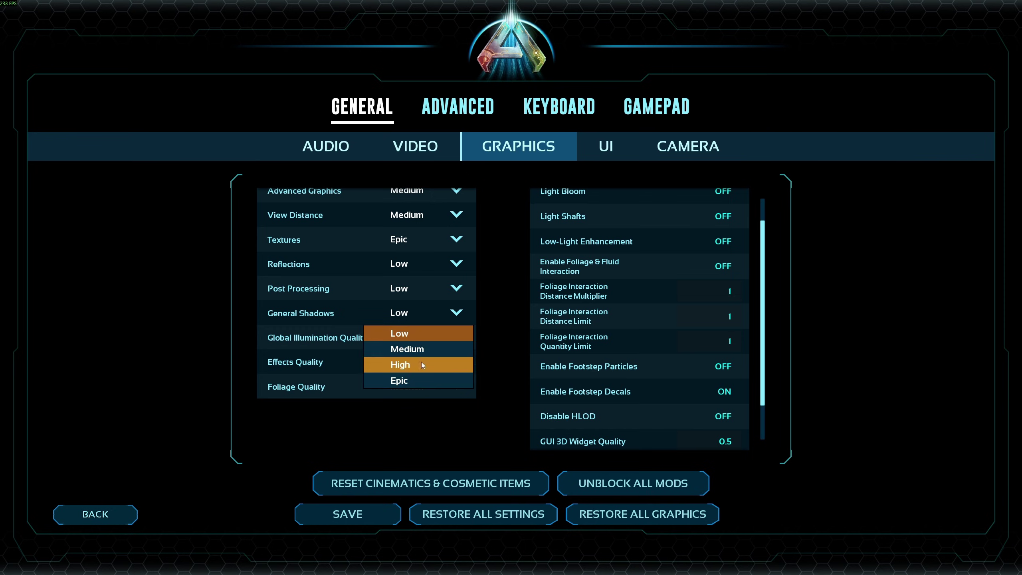
pyautogui.click(399, 333)
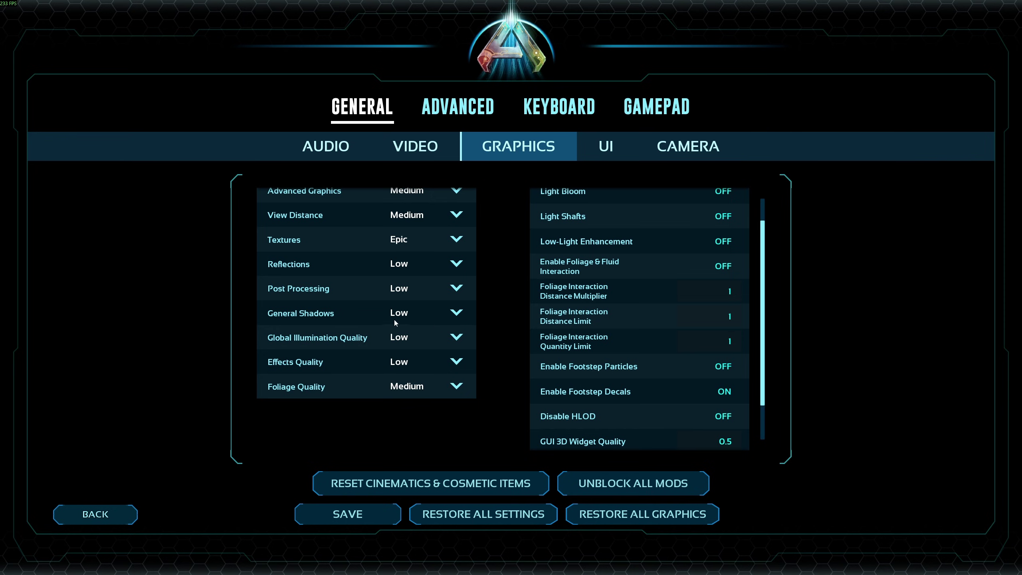
pyautogui.click(309, 340)
pyautogui.click(510, 326)
pyautogui.click(517, 319)
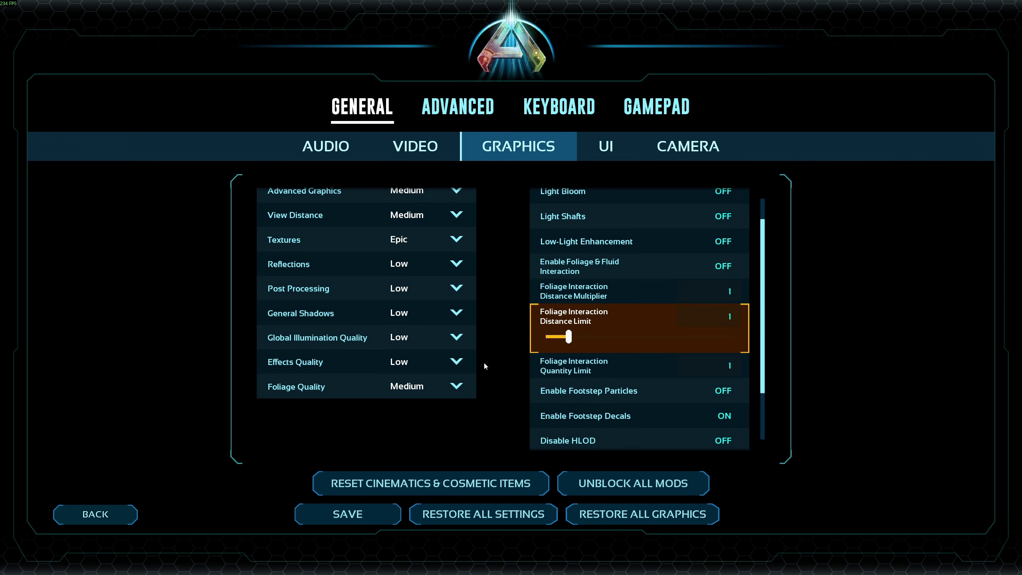
pyautogui.click(367, 391)
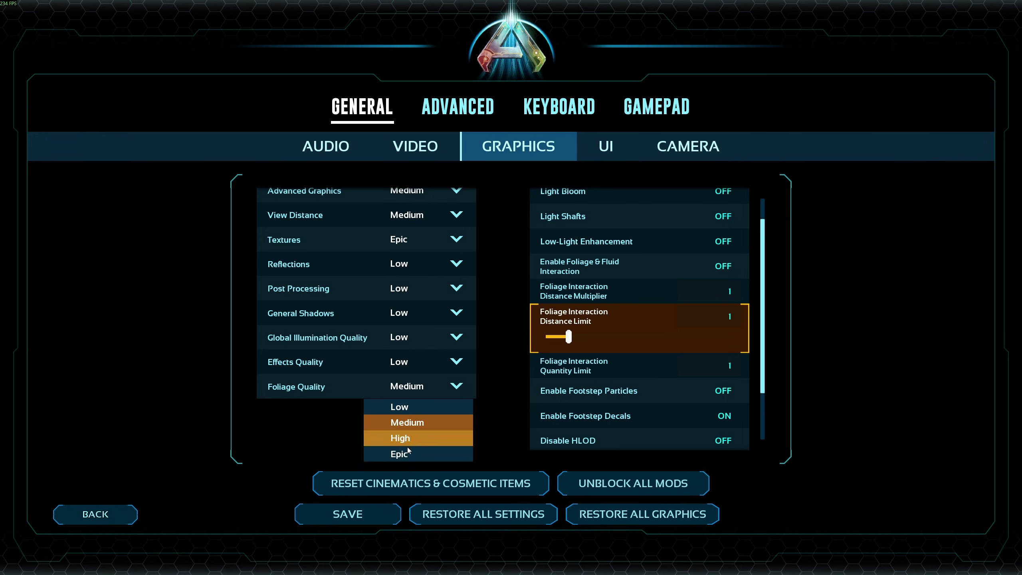
pyautogui.click(485, 334)
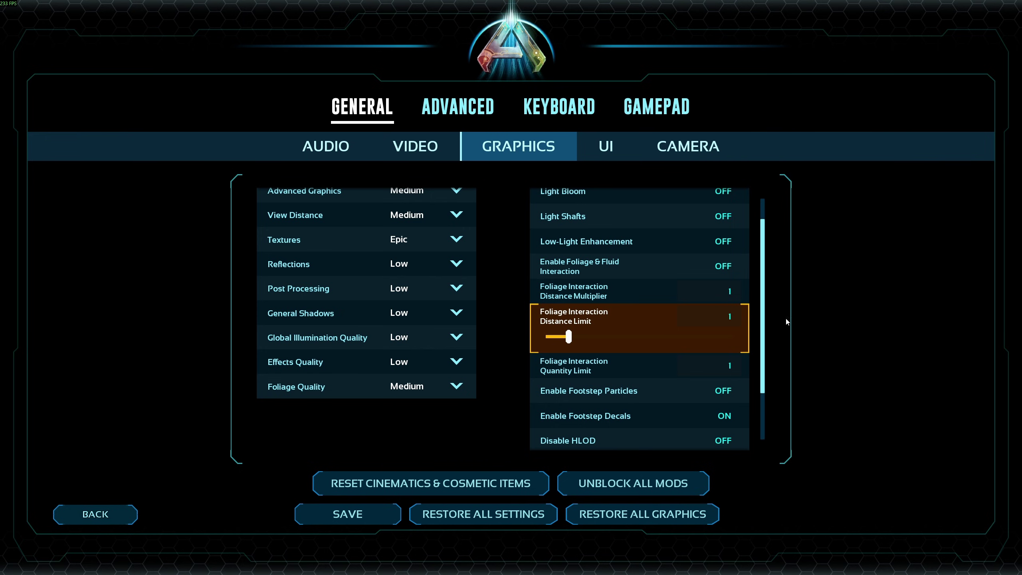
# - Examine the additional graphics options from Motion Blur through Reduce Resolution In Inventory
pyautogui.scroll(1, 757, 221)
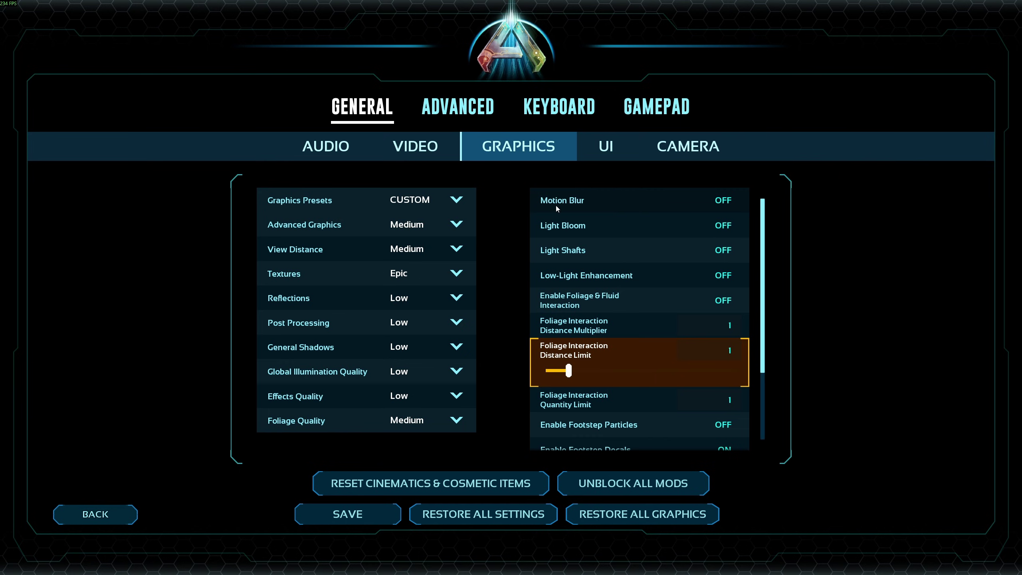
pyautogui.scroll(-1, 556, 203)
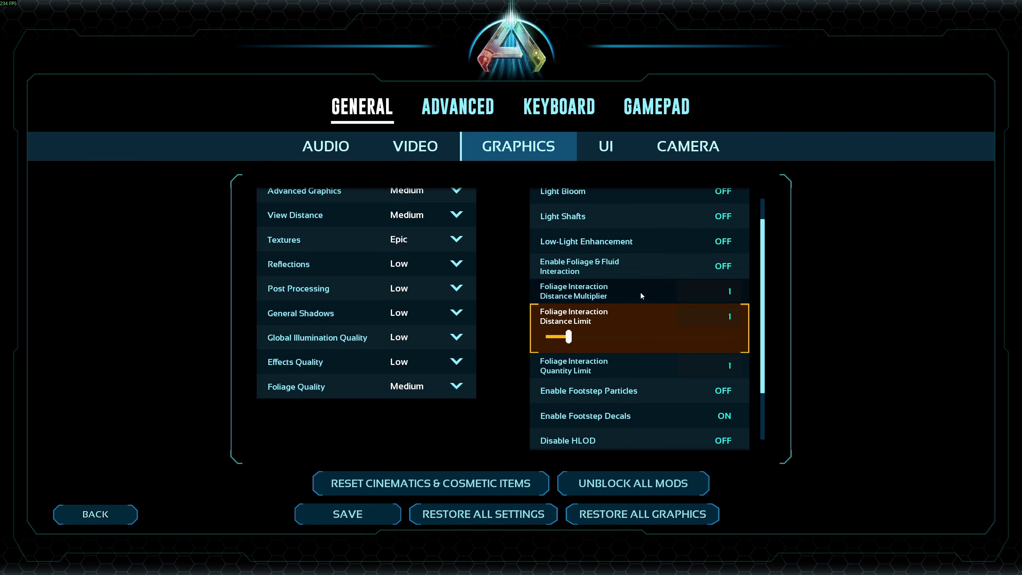
pyautogui.scroll(-1, 644, 298)
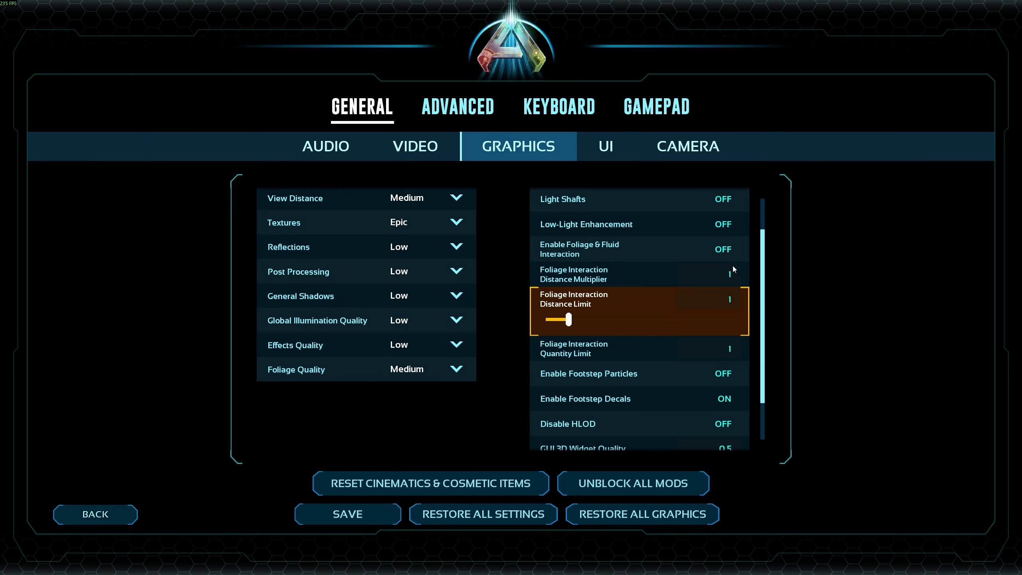
pyautogui.scroll(-3, 766, 294)
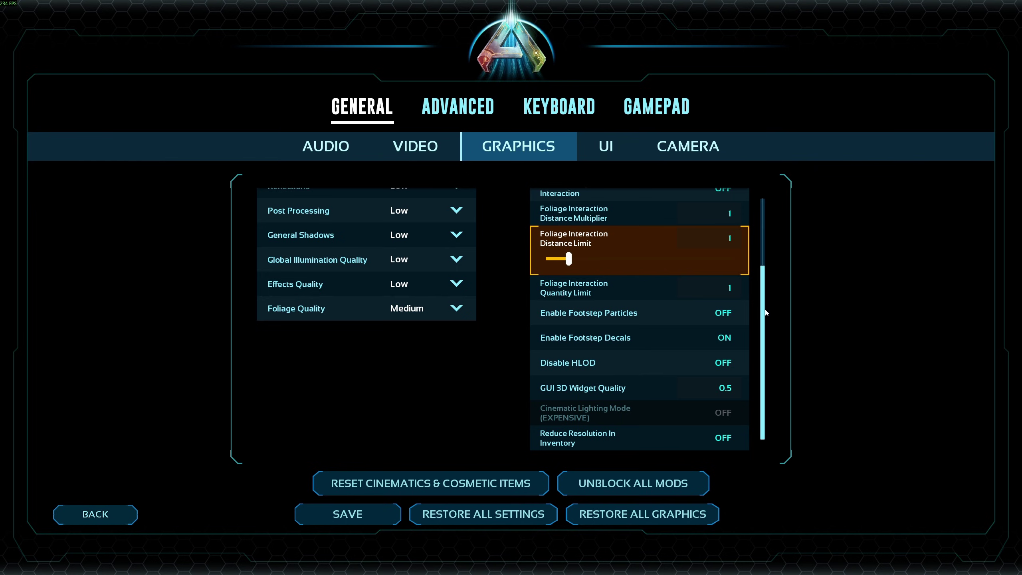
pyautogui.scroll(3, 765, 309)
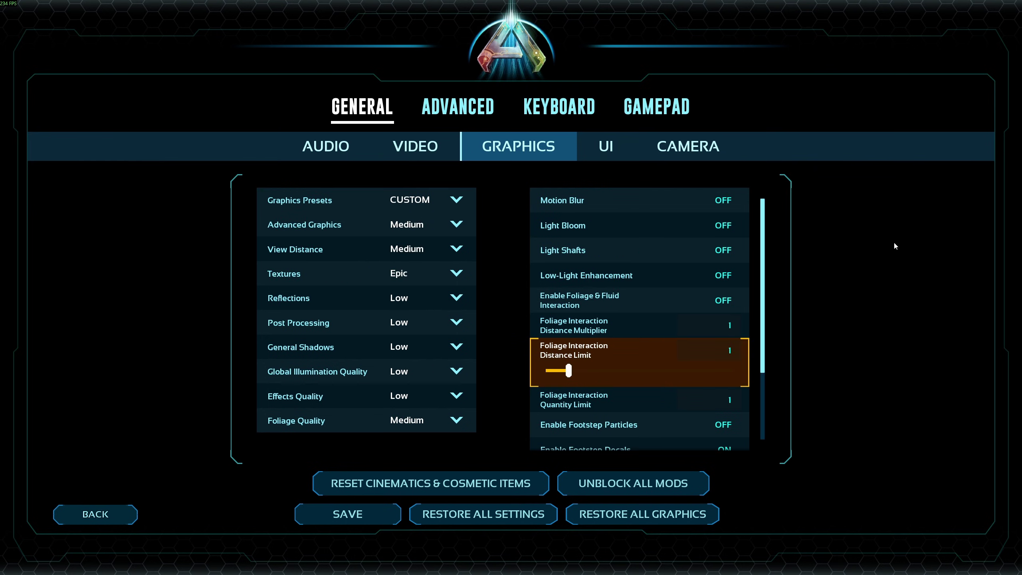